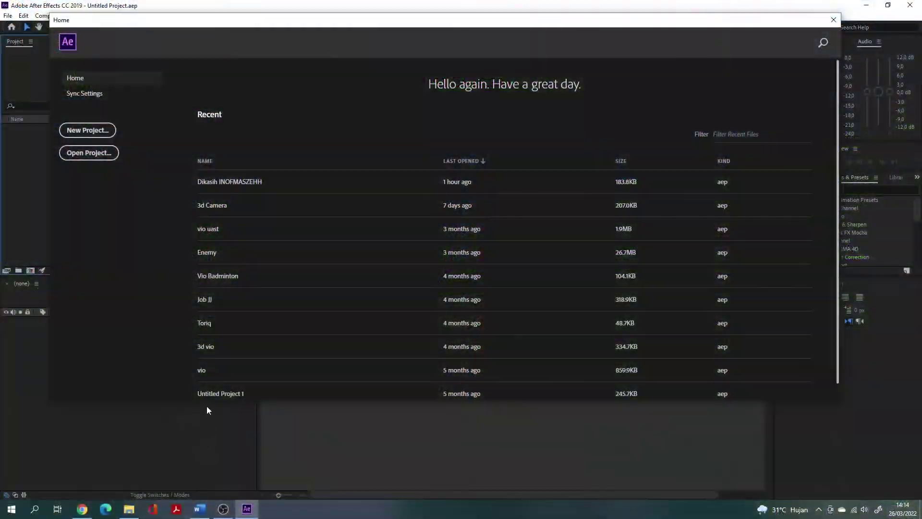
- Start a new project and drag all eight Tutorial 3D Camera files from File Explorer into After Effects
click(99, 131)
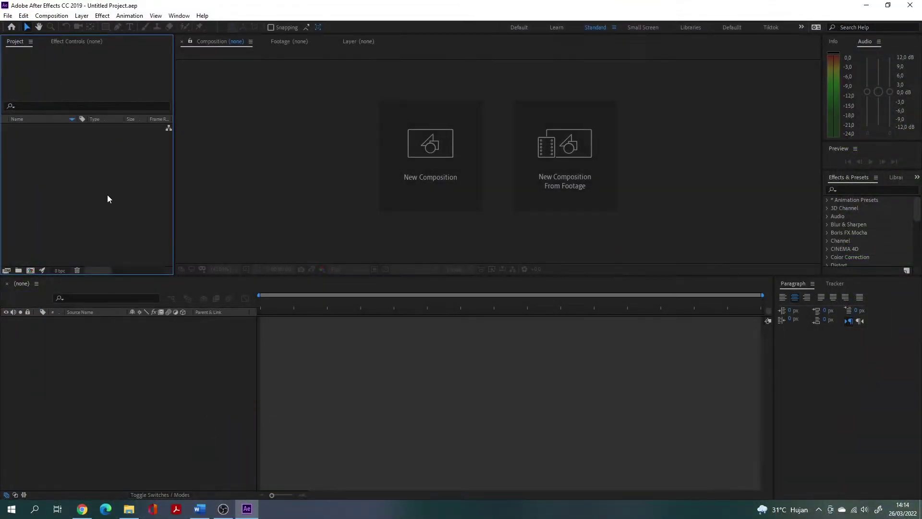
click(129, 508)
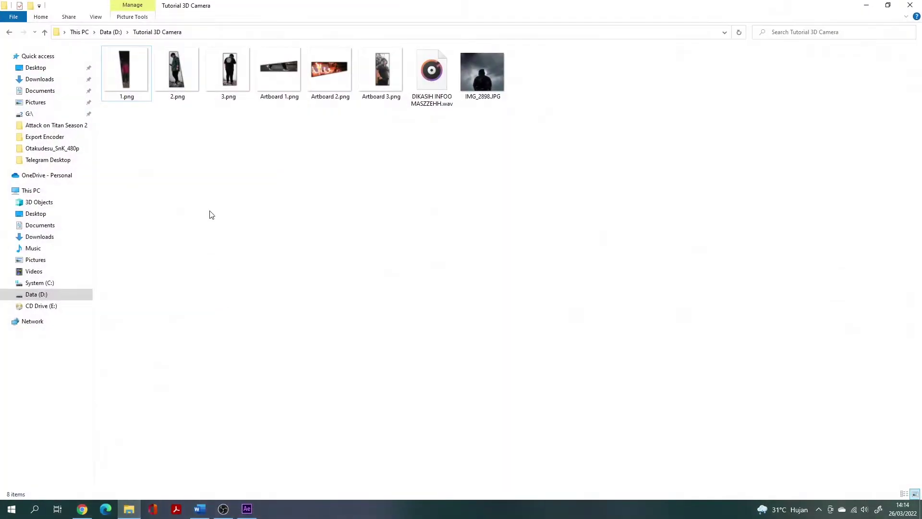
drag(130, 125, 480, 72)
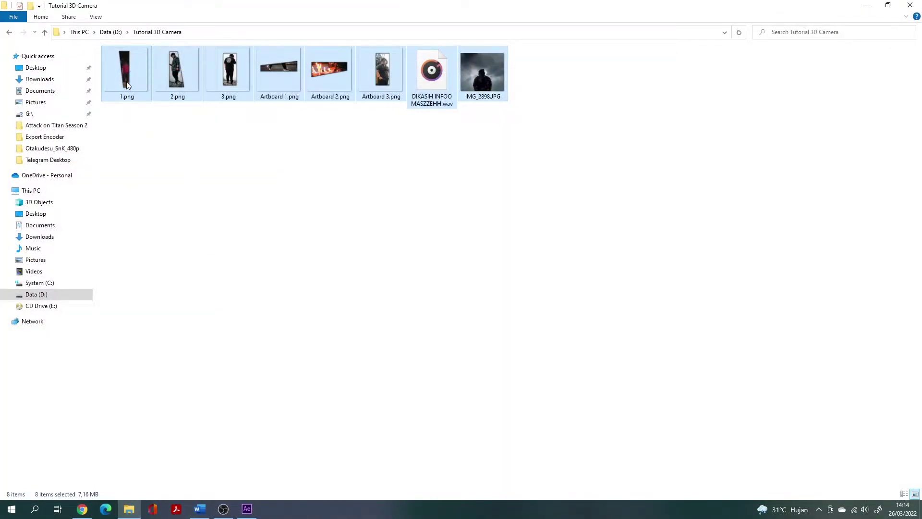
mouse_move(379, 79)
mouse_down()
mouse_move(174, 163)
mouse_move(96, 183)
mouse_up()
key(alt+Tab)
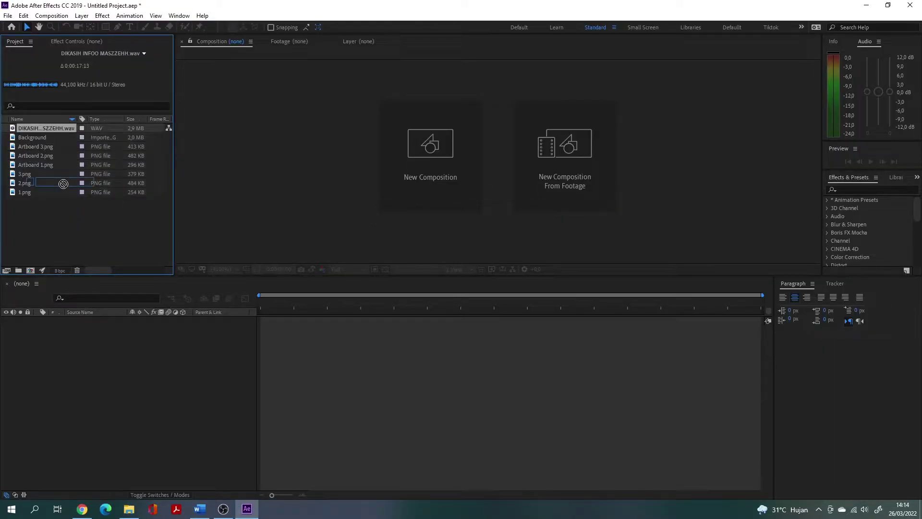
- Import the files, create a 1080×1920, 30 fps, 12-second Comp 1, and add the WAV audio
click(76, 227)
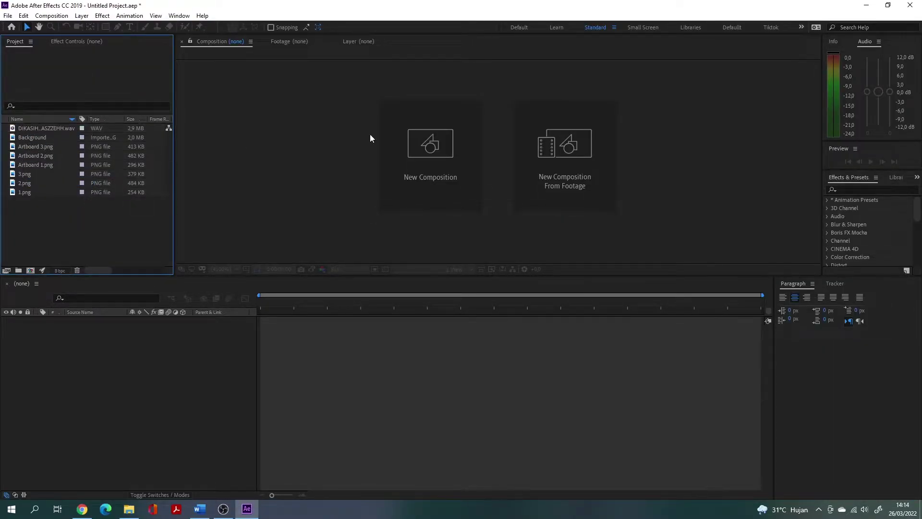
click(65, 19)
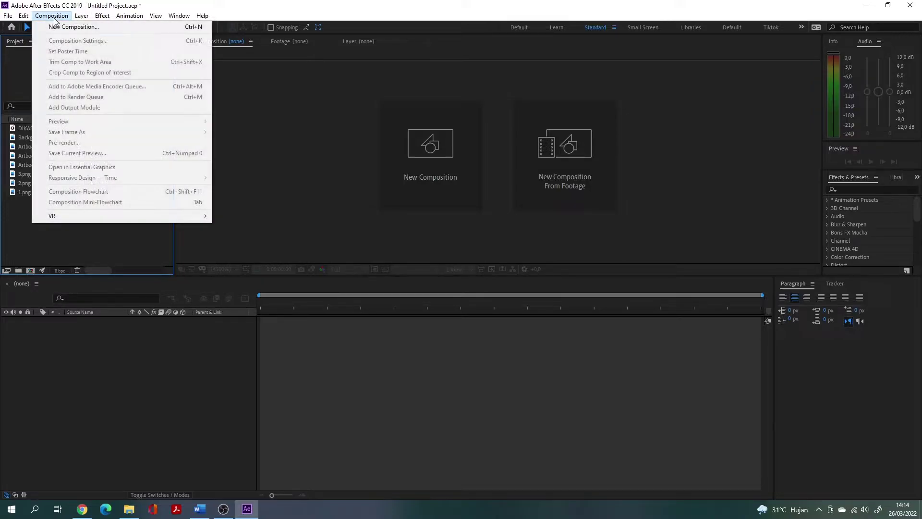
click(109, 28)
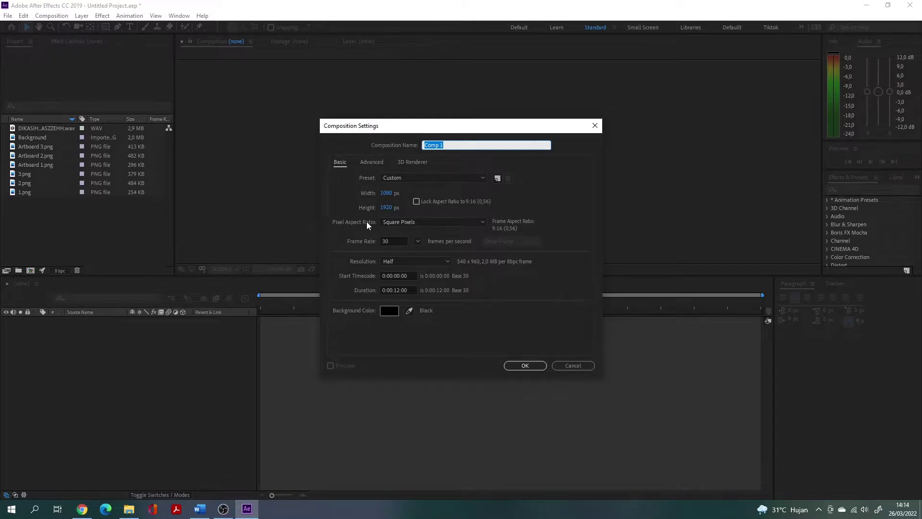
click(527, 366)
drag(49, 129, 70, 331)
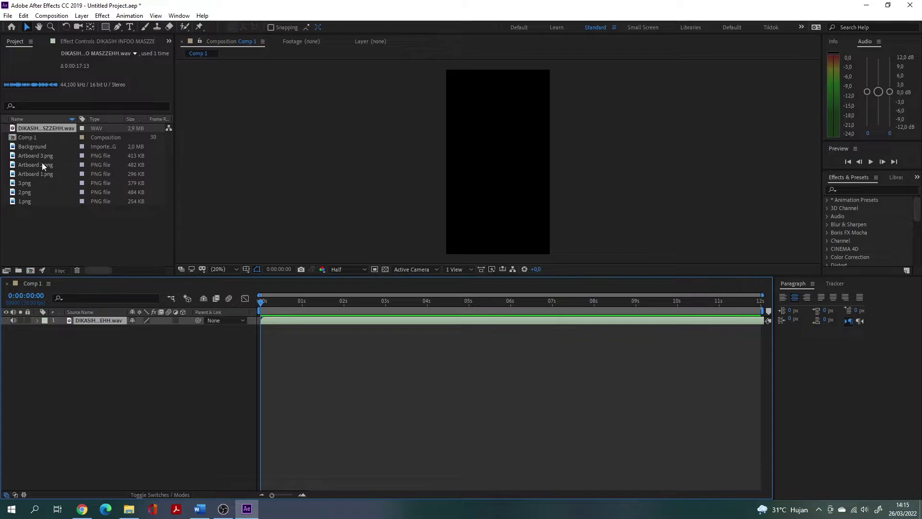
- Add the Background photo above the audio, scale it to 68%, and preview to 0:00:02:11
drag(43, 148, 120, 319)
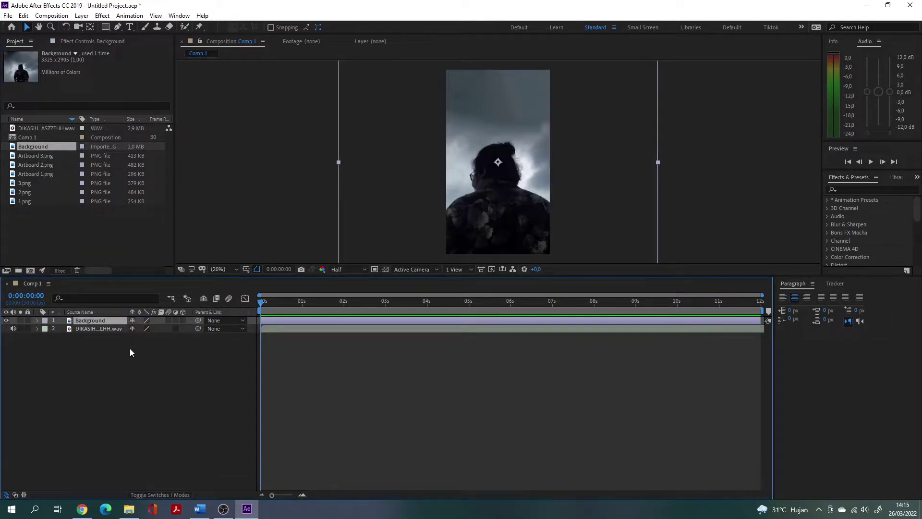
key(s)
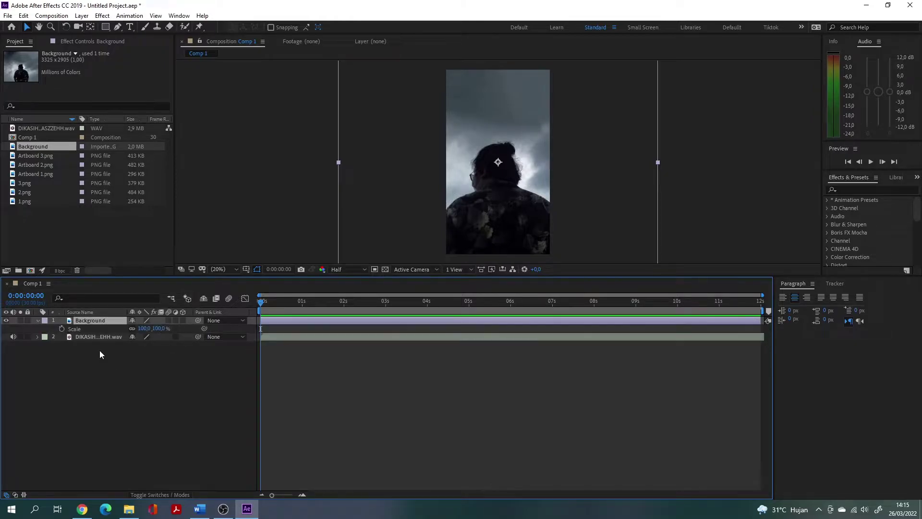
drag(160, 330, 147, 328)
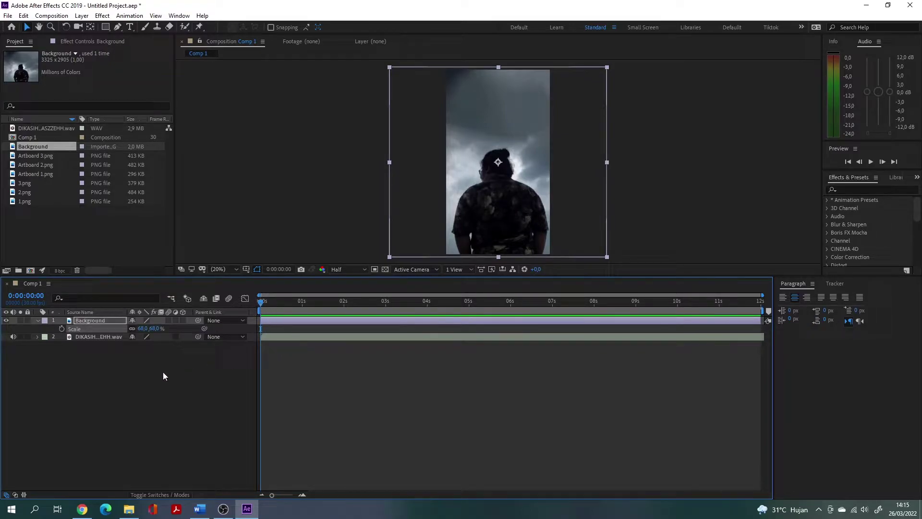
key(space)
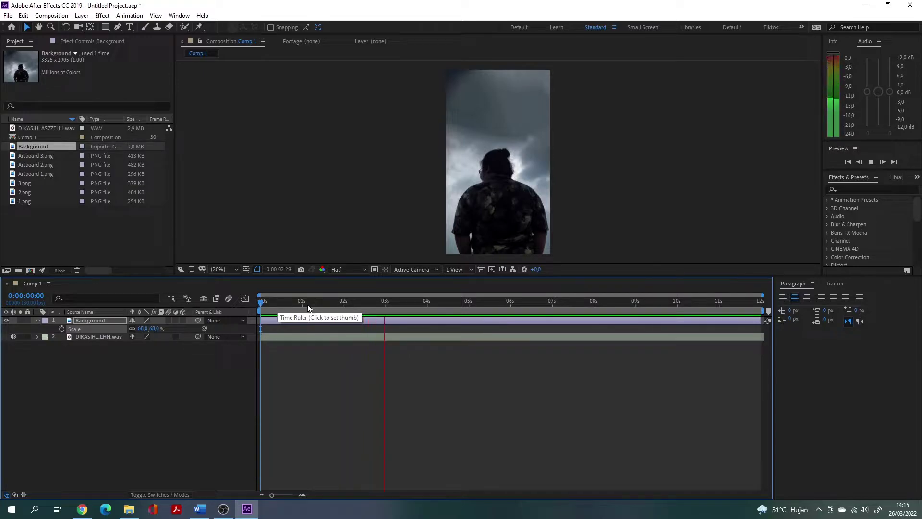
key(space)
- Add Adjustment Layer 1 and trim it to a few frames starting at 0:00:02:11
click(81, 16)
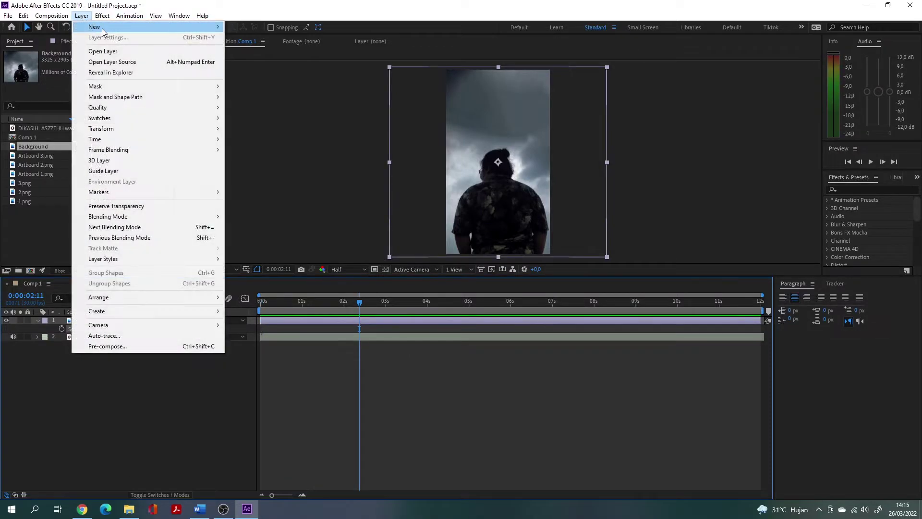
mouse_move(209, 29)
click(269, 90)
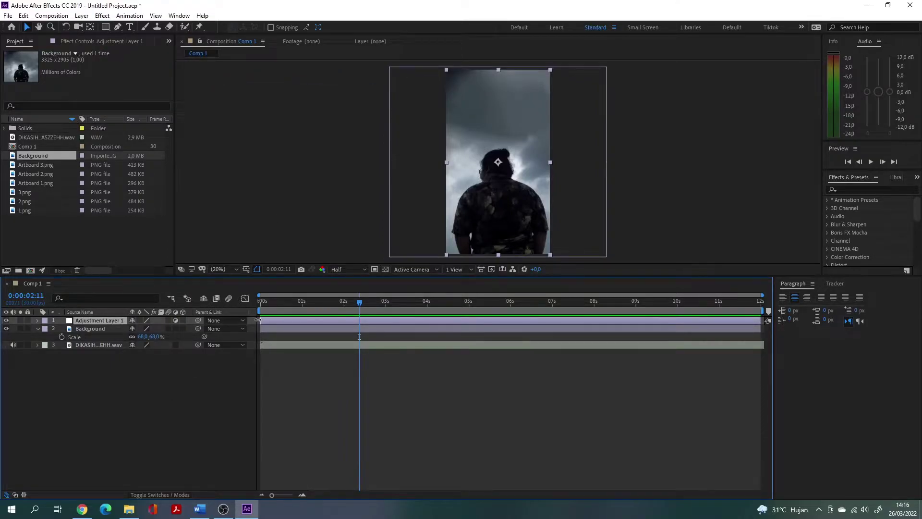
drag(266, 320, 358, 320)
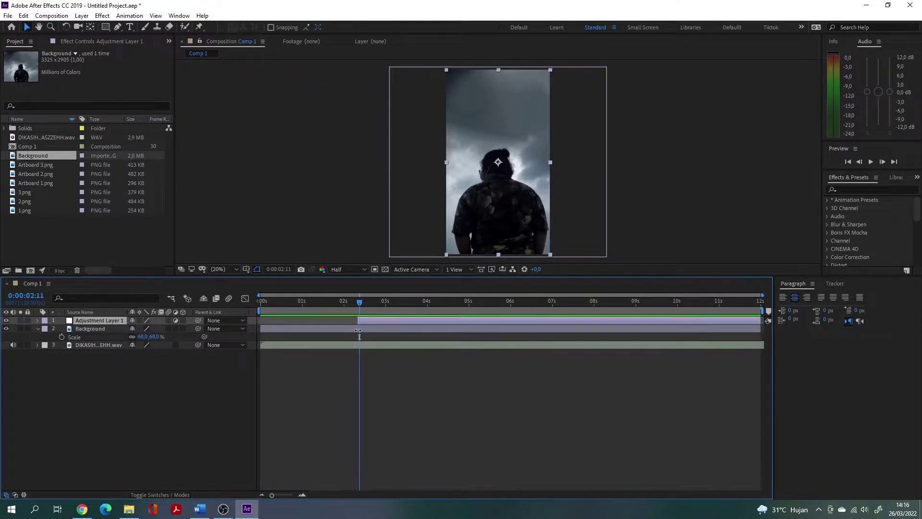
drag(759, 320, 360, 320)
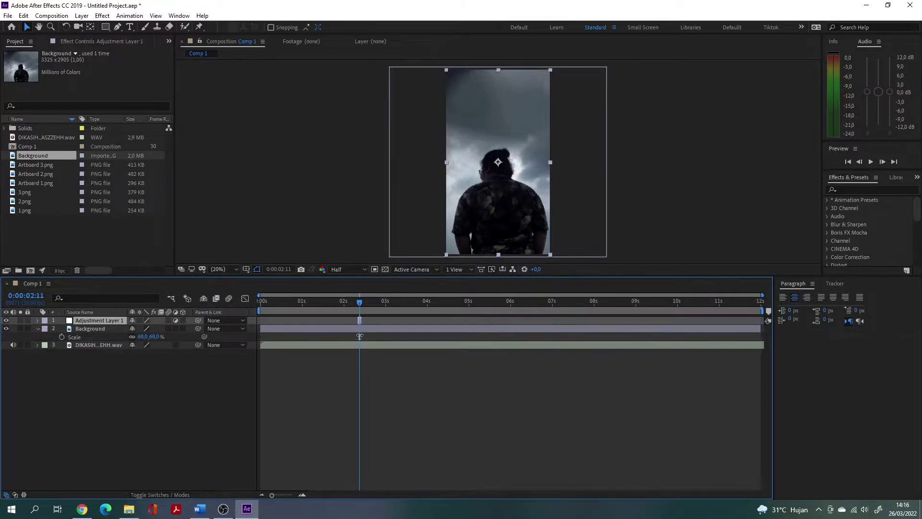
click(358, 302)
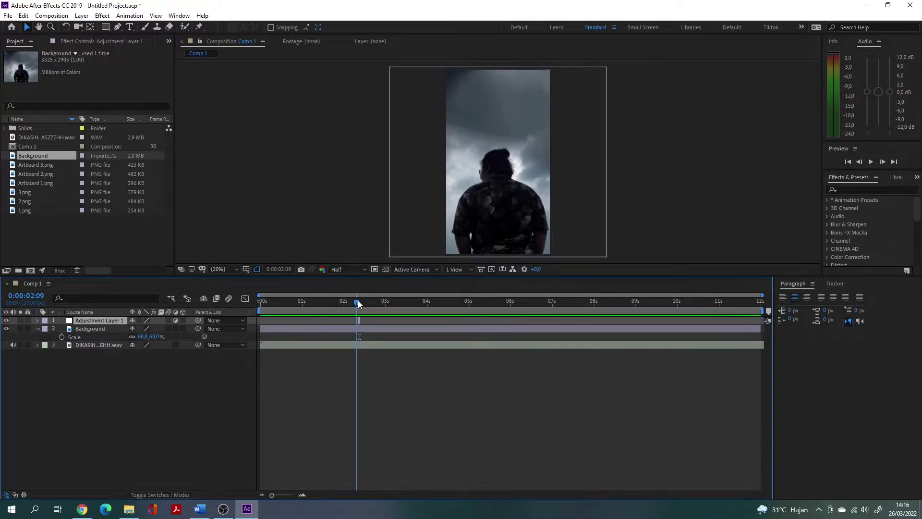
drag(272, 493, 282, 494)
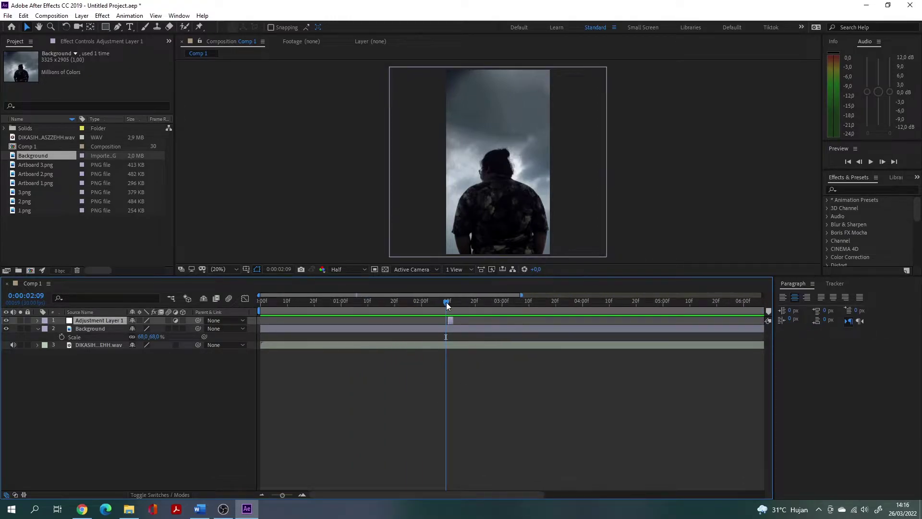
drag(447, 306, 451, 301)
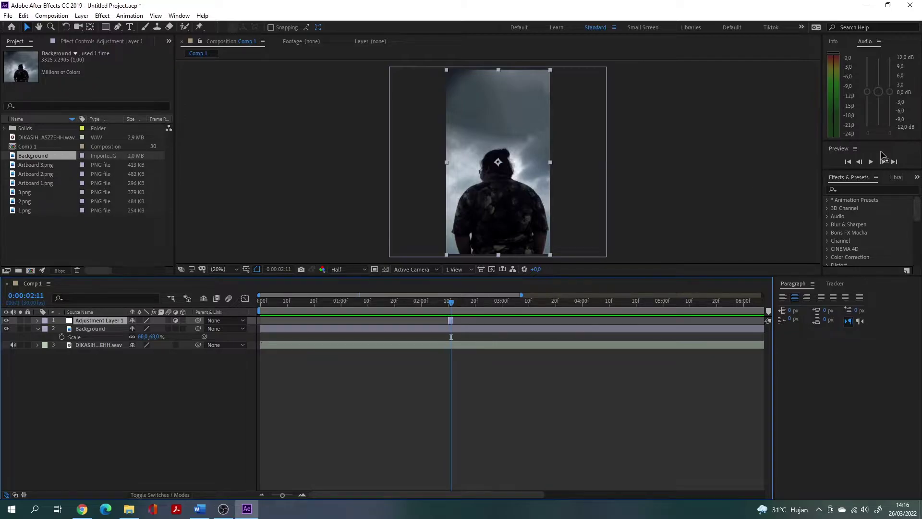
- Apply Brightness & Contrast to the adjustment layer with Brightness 150
click(857, 182)
click(864, 189)
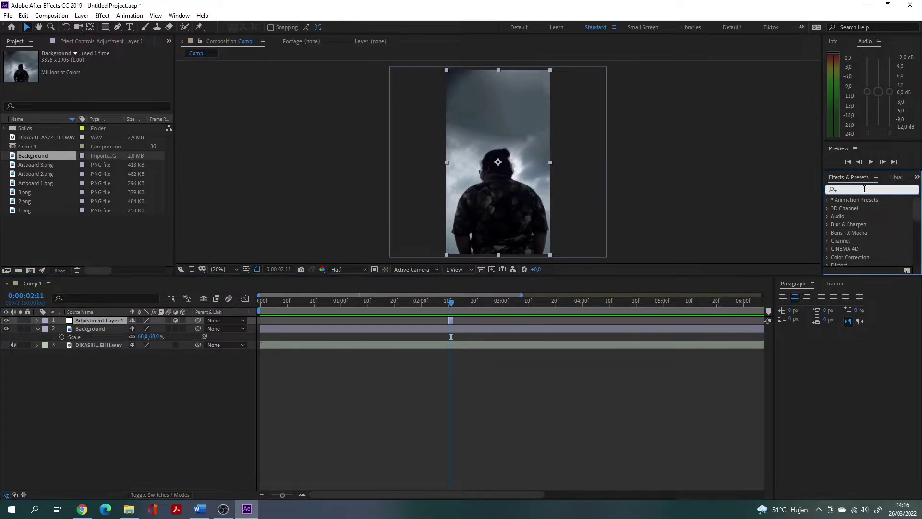
text(bright)
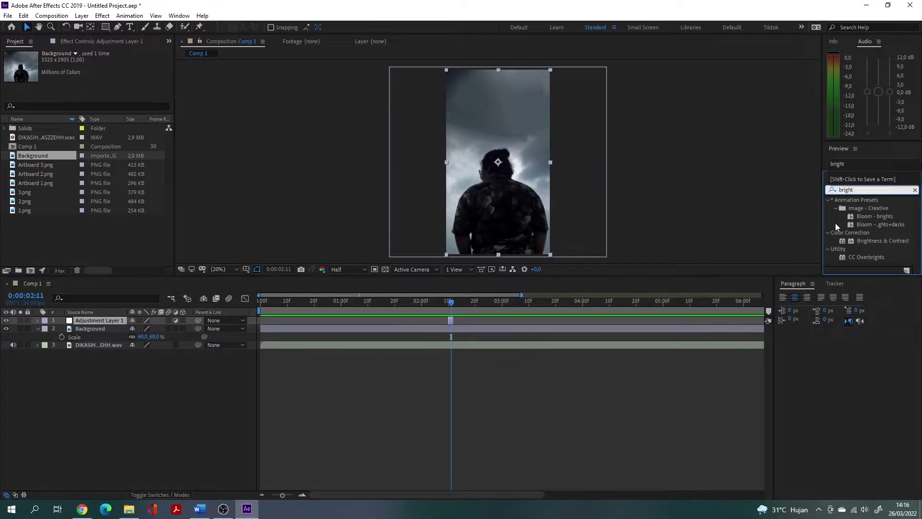
drag(882, 241, 116, 320)
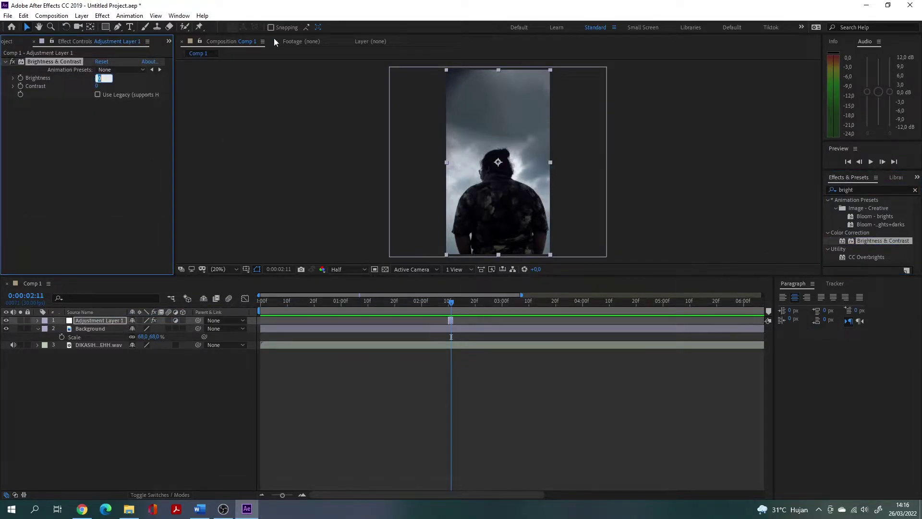
text(150)
key(Return)
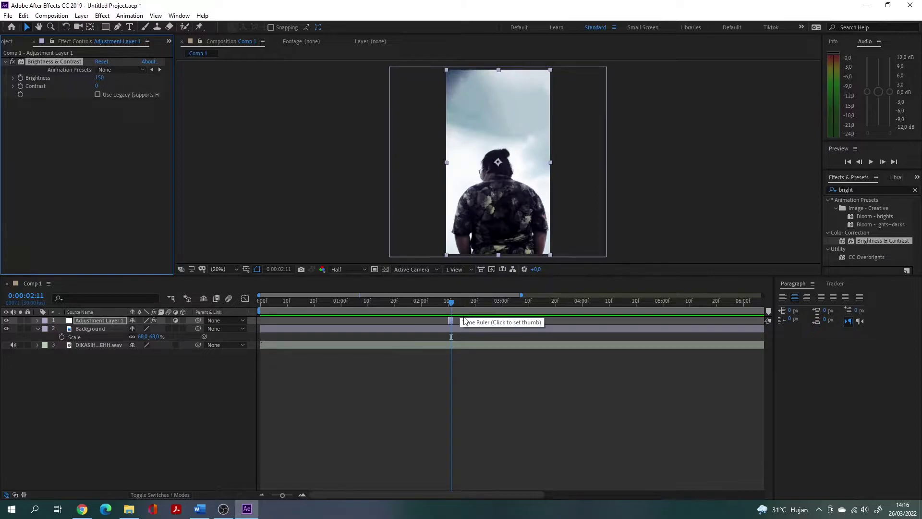
- Extend the flash to start at 0:00:02:09, preview it, and return to frame 0
drag(451, 302, 446, 301)
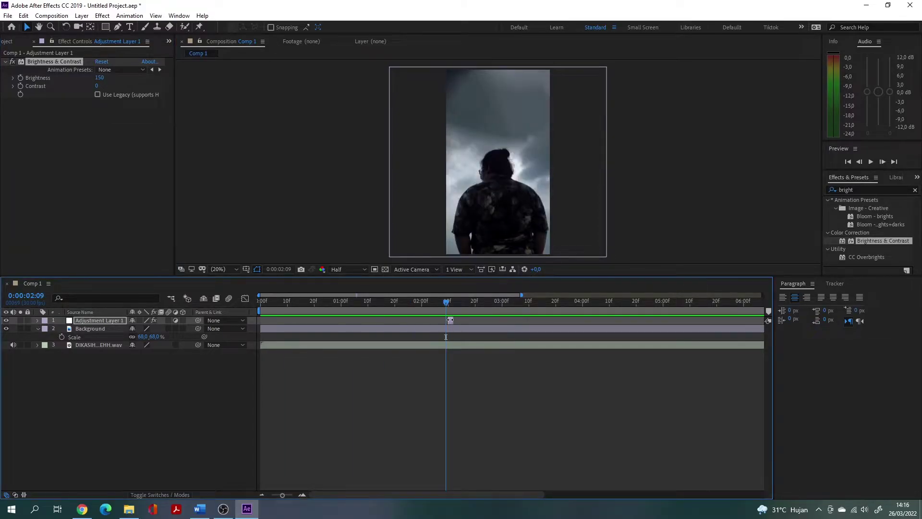
drag(450, 319, 449, 319)
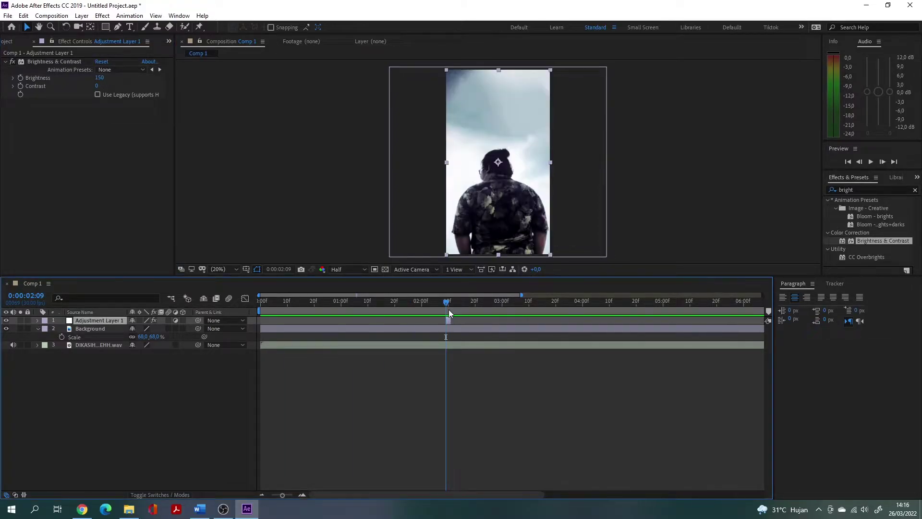
click(408, 302)
key(space)
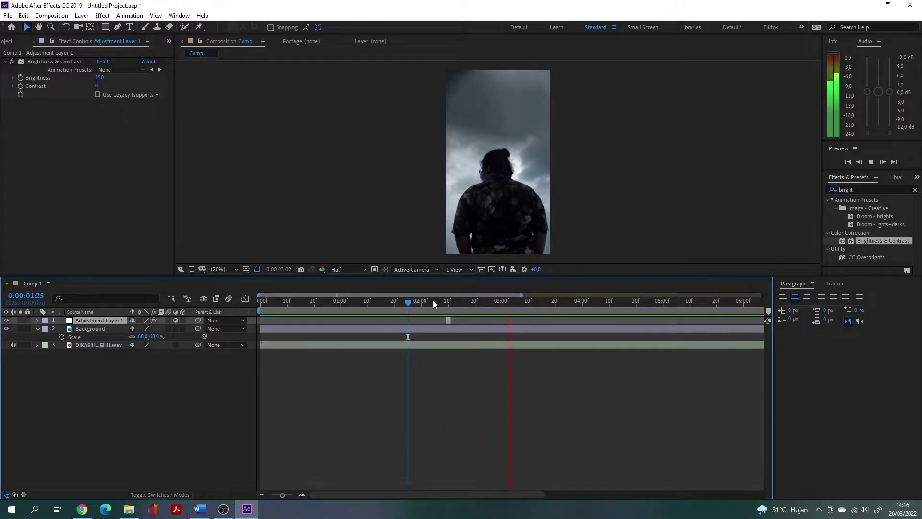
drag(433, 301, 260, 301)
click(10, 41)
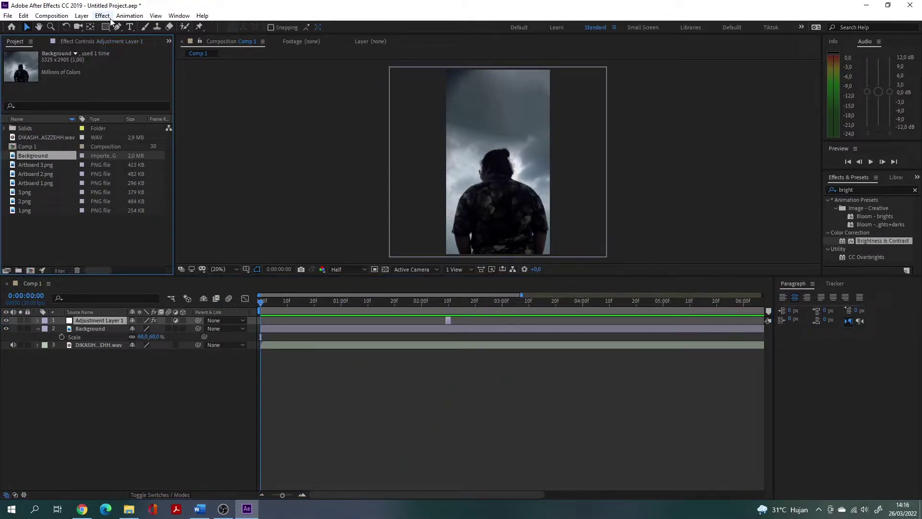
click(82, 15)
key(Escape)
- Add Camera 1 with the default 50mm settings
click(168, 360)
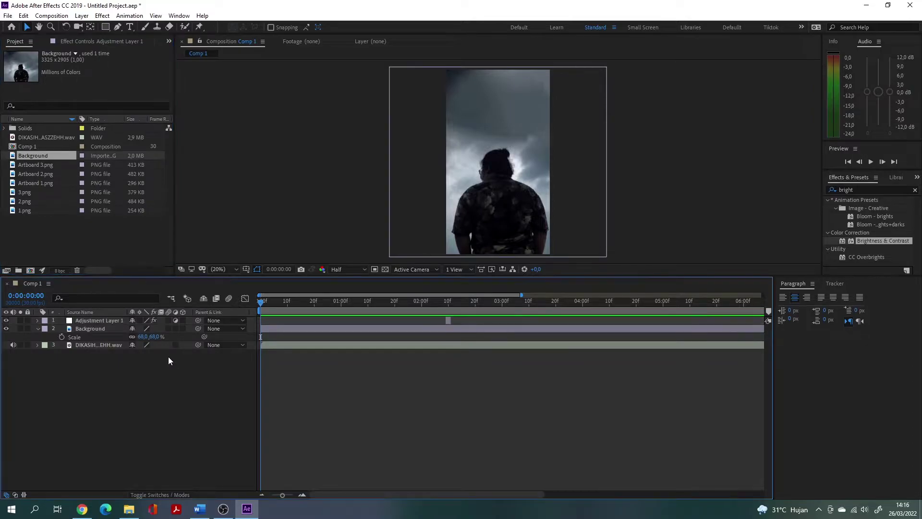
click(81, 15)
mouse_move(168, 27)
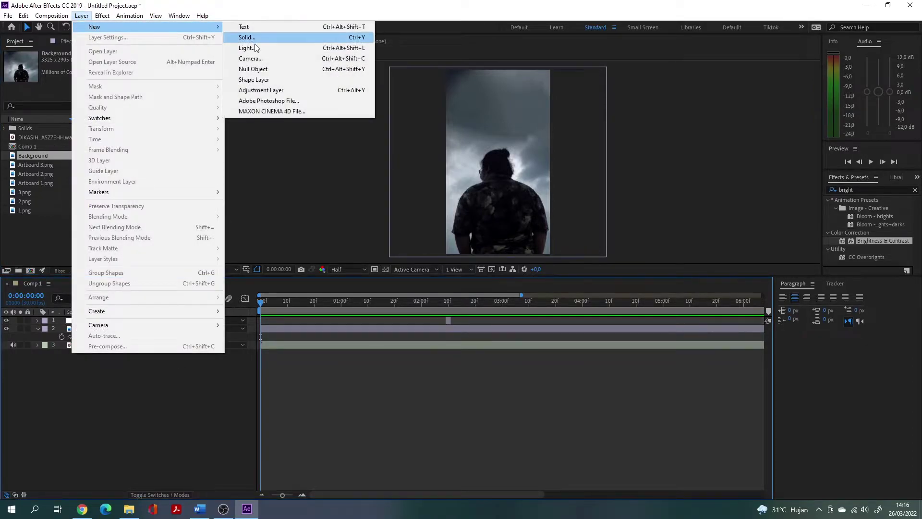
click(270, 60)
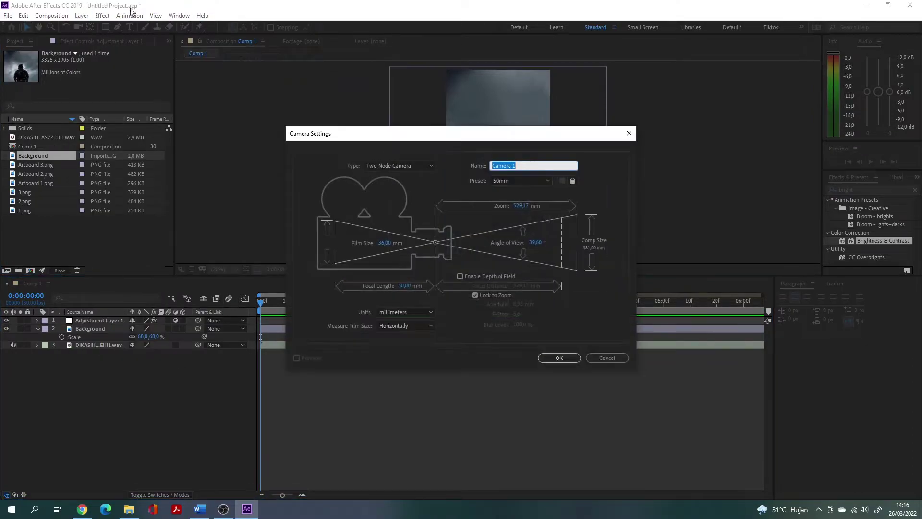
click(571, 358)
click(552, 294)
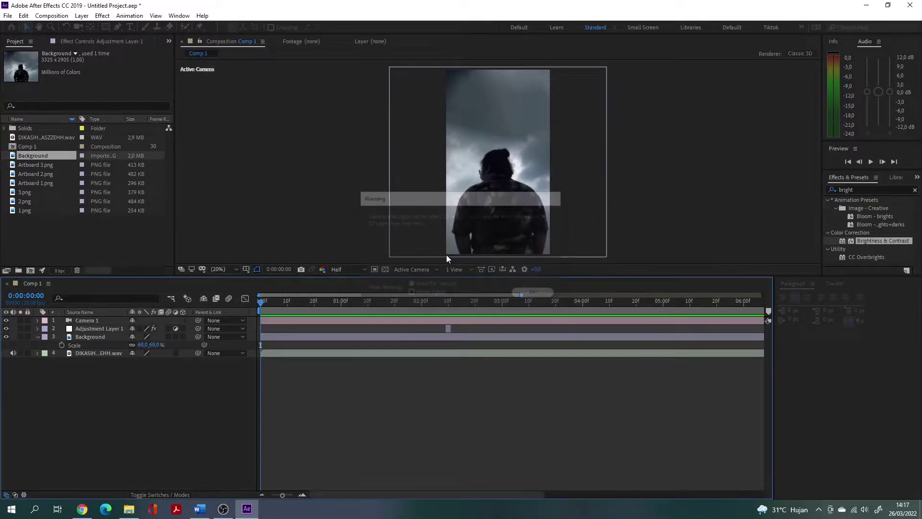
- Add Null 1 and parent Camera 1 to it
click(82, 15)
mouse_move(144, 27)
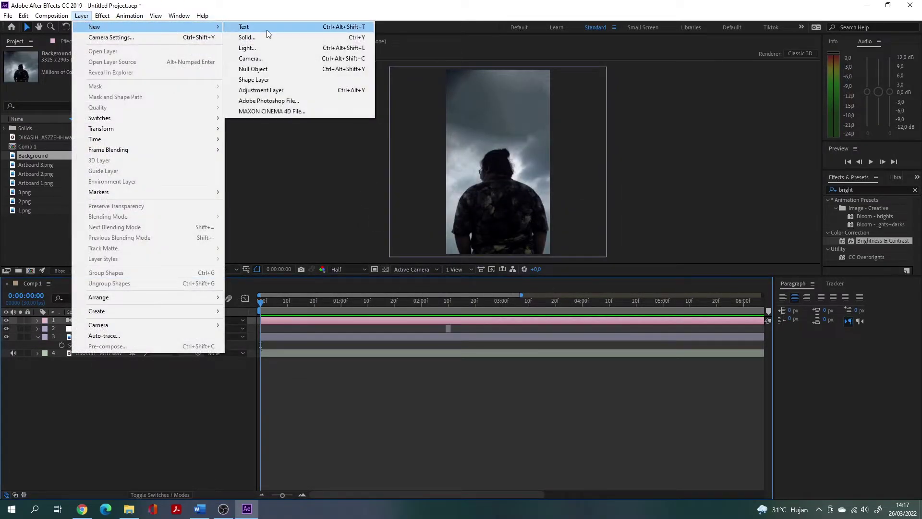
click(288, 69)
click(159, 387)
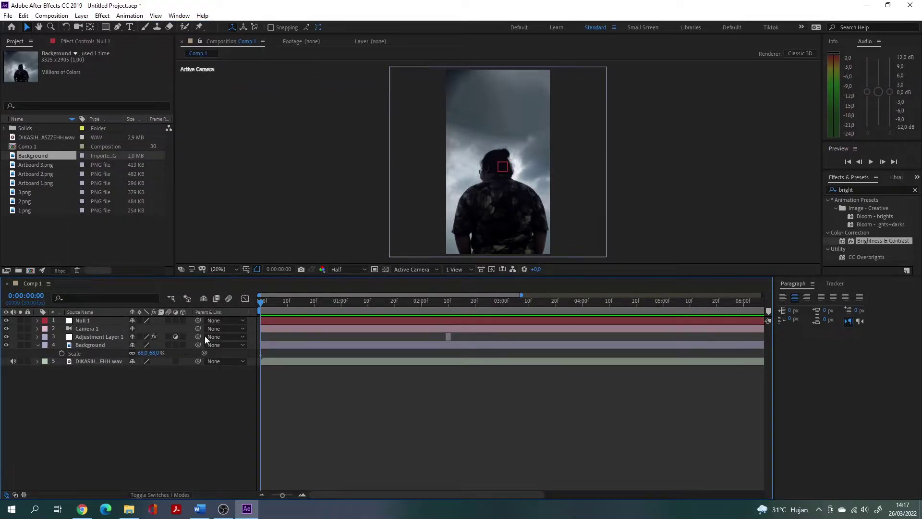
drag(197, 328, 85, 322)
- Make Background and Null 1 3D layers, then preview and park at 0:00:02:09
click(182, 345)
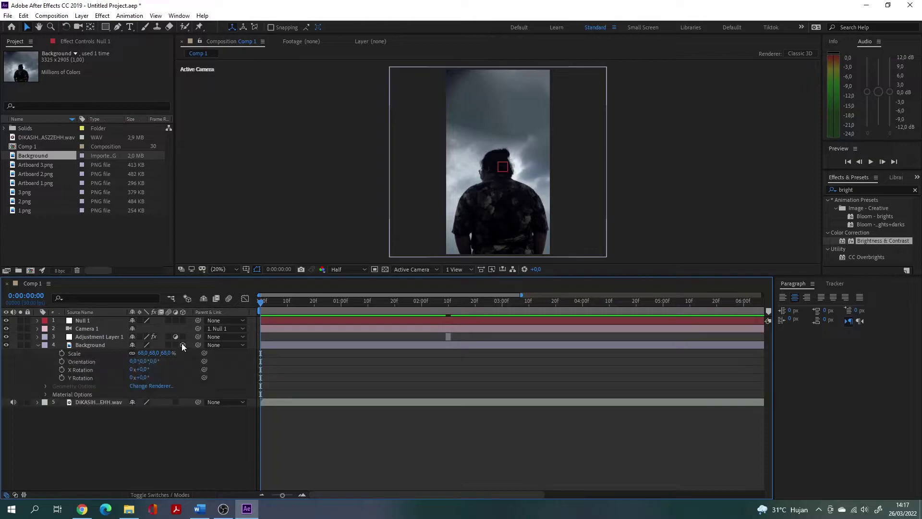
click(183, 320)
click(37, 345)
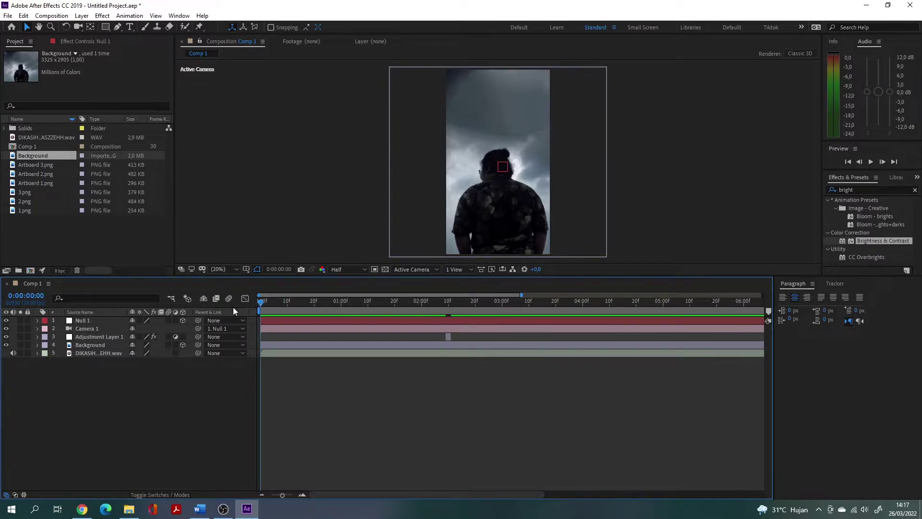
key(space)
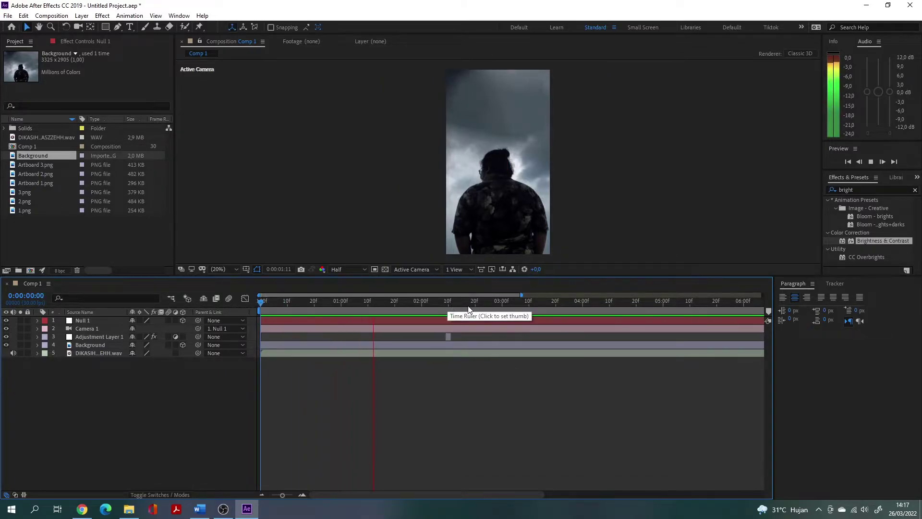
click(453, 307)
drag(454, 307, 452, 304)
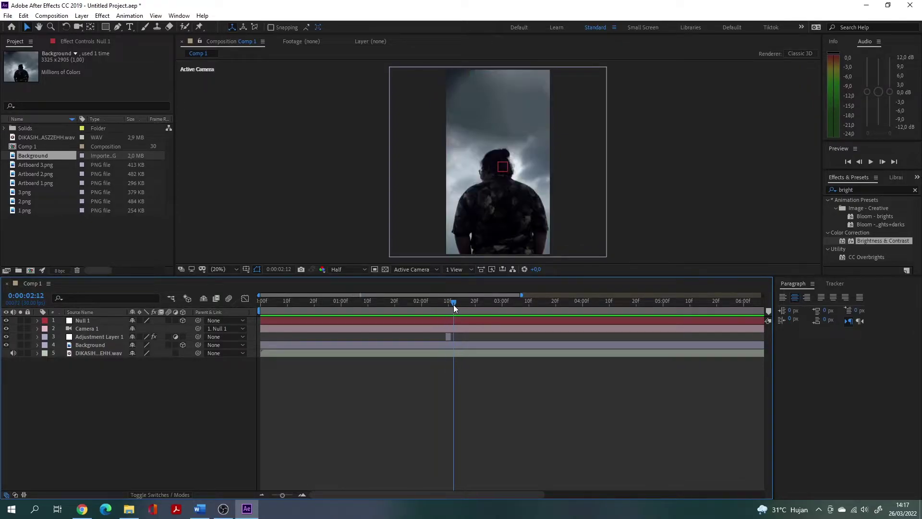
- Set a starting Position keyframe on Null 1 at 2 seconds
click(85, 319)
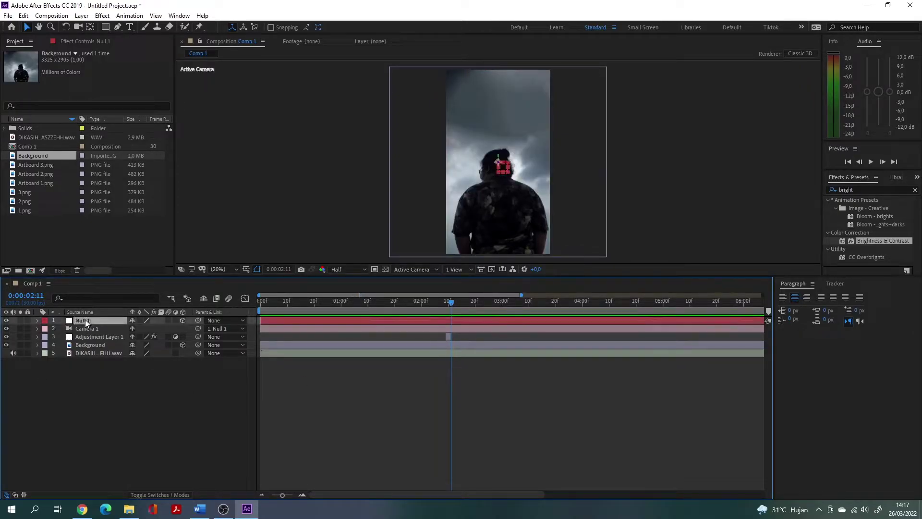
key(p)
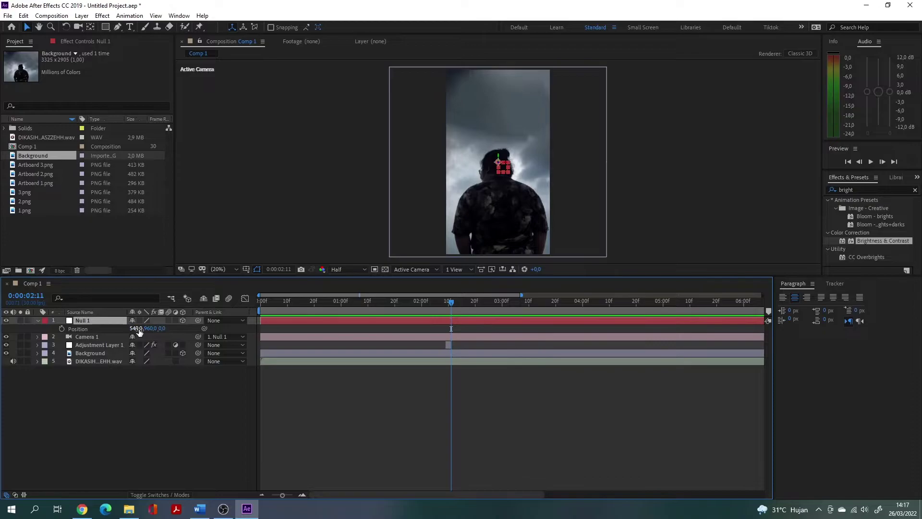
drag(161, 330, 336, 328)
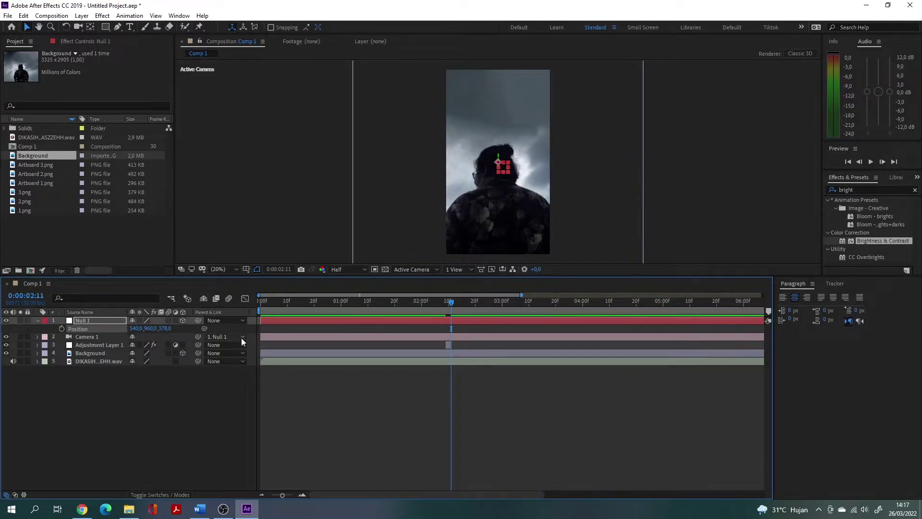
key(ctrl+z)
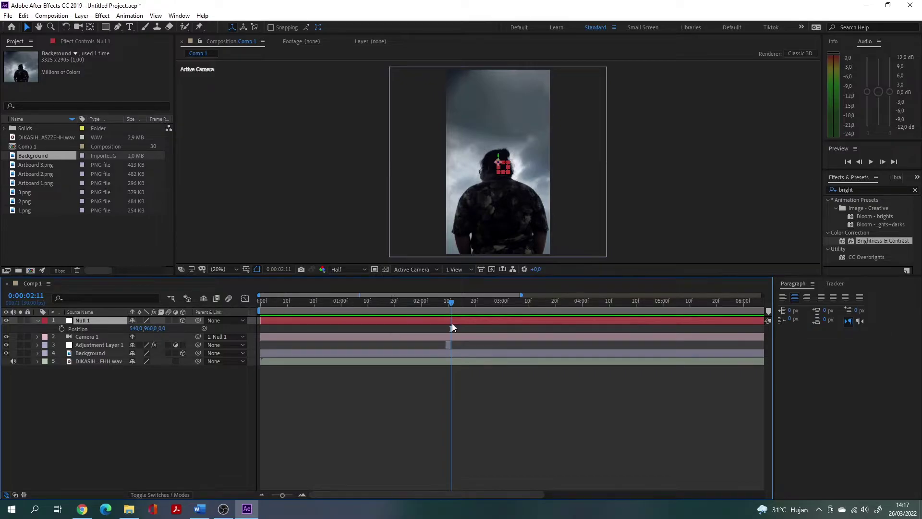
click(62, 328)
- Add a Null 1 Position keyframe near 11 seconds at Z 969 and preview the push
drag(471, 309, 493, 303)
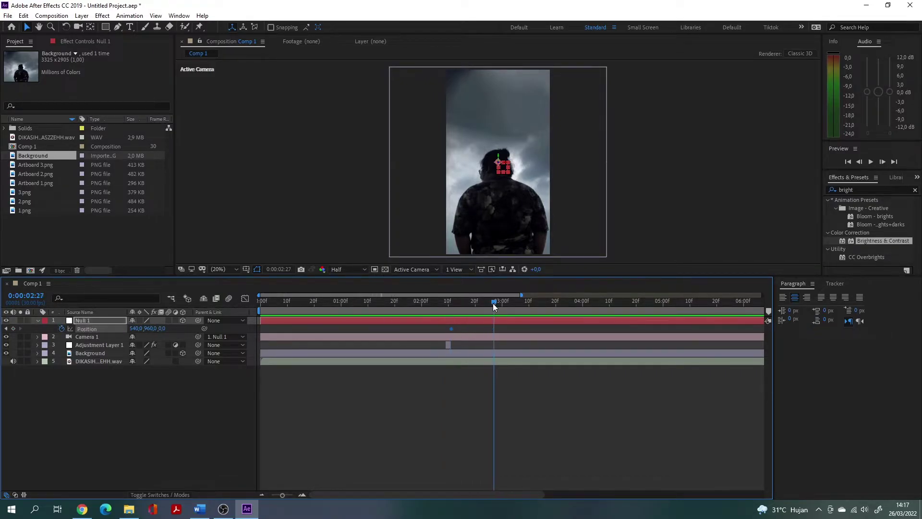
click(275, 494)
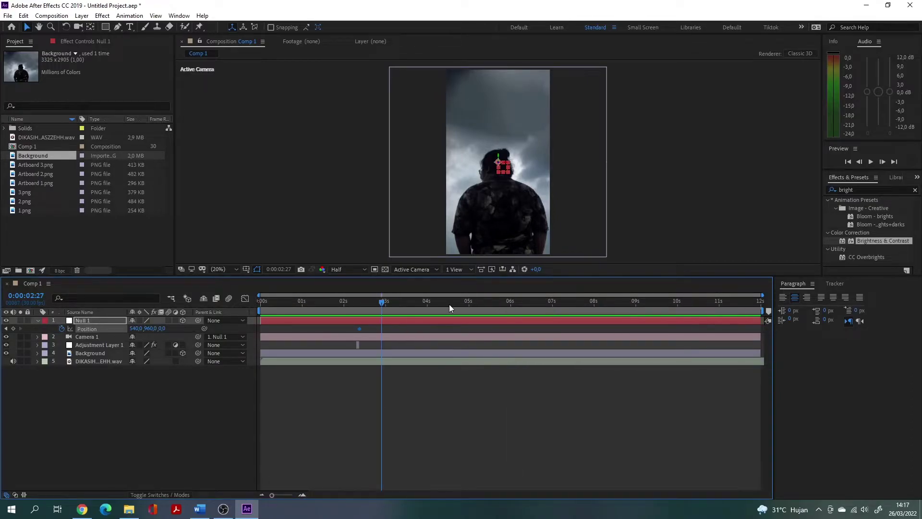
drag(449, 304, 719, 310)
drag(162, 328, 619, 319)
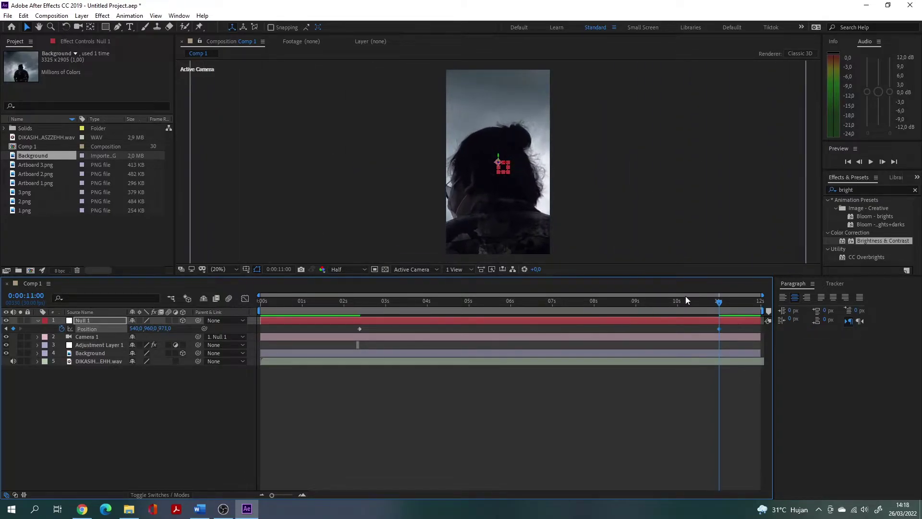
mouse_move(686, 300)
mouse_down()
mouse_move(720, 301)
mouse_move(358, 303)
mouse_up()
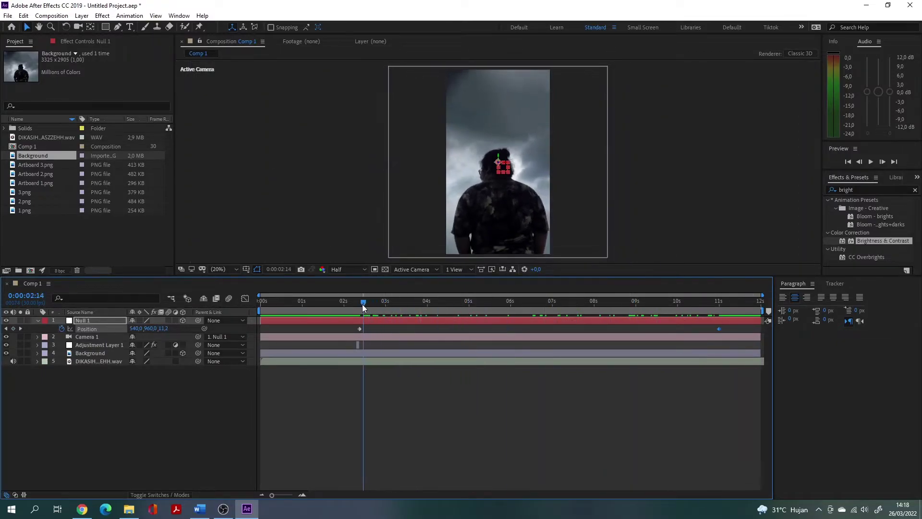
key(space)
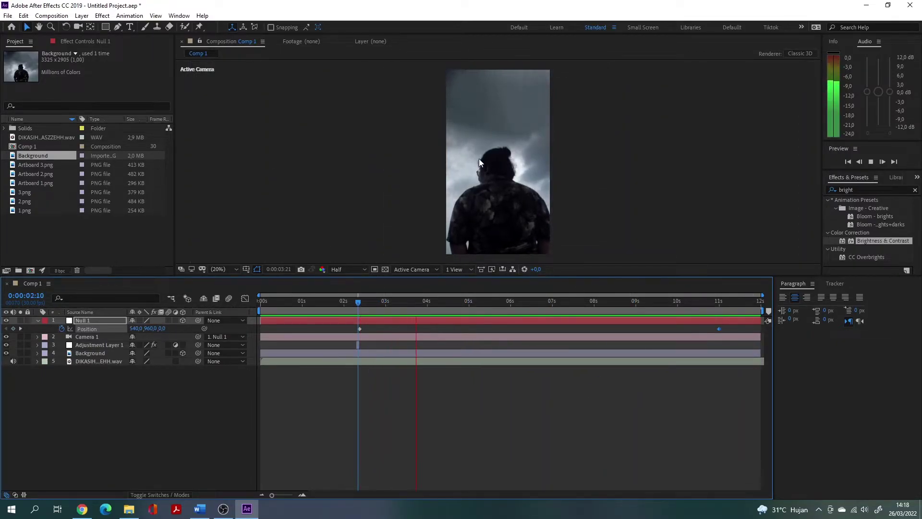
click(360, 300)
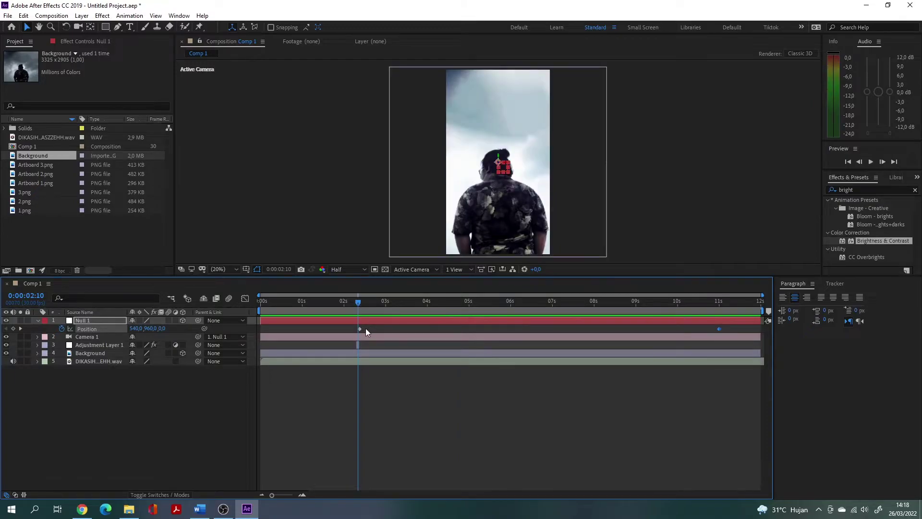
- Paste the starting position as a final keyframe, Easy Ease all three, and preview
click(360, 328)
drag(360, 301, 759, 305)
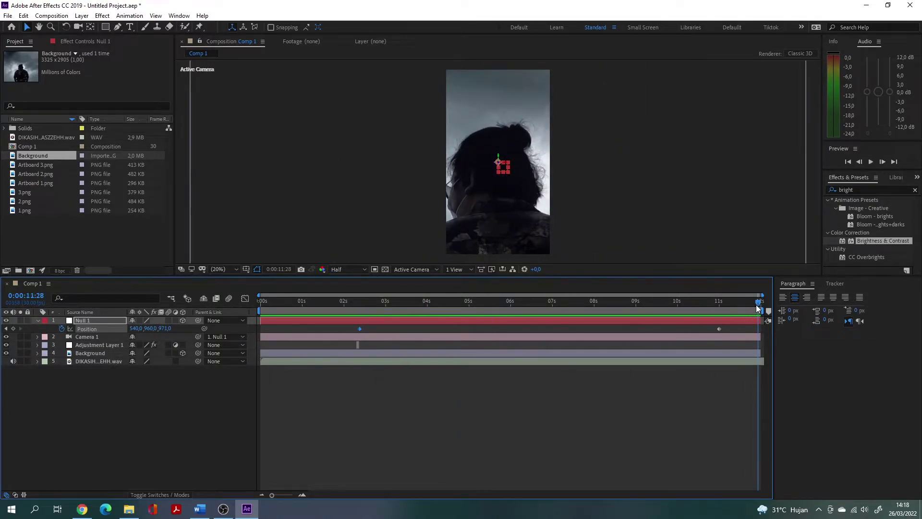
key(ctrl+v)
drag(756, 299, 345, 300)
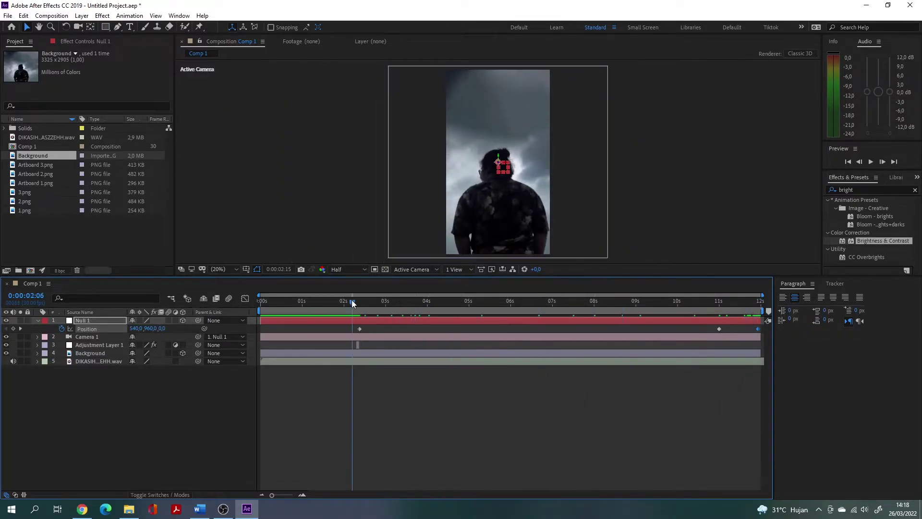
drag(597, 329, 759, 331)
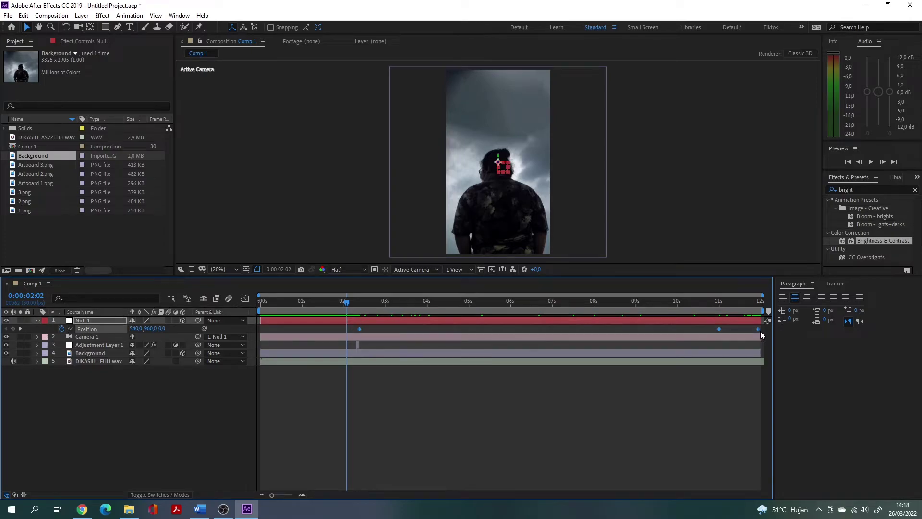
key(F9)
click(343, 303)
key(space)
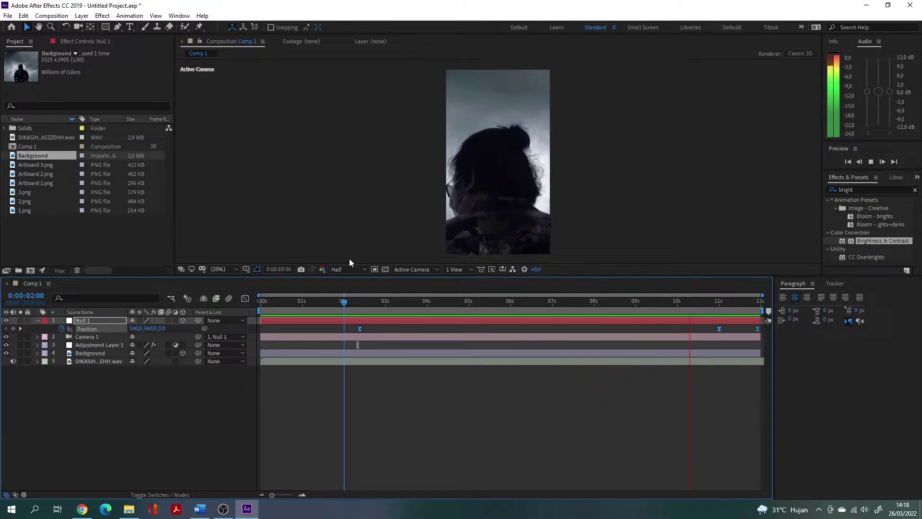
key(space)
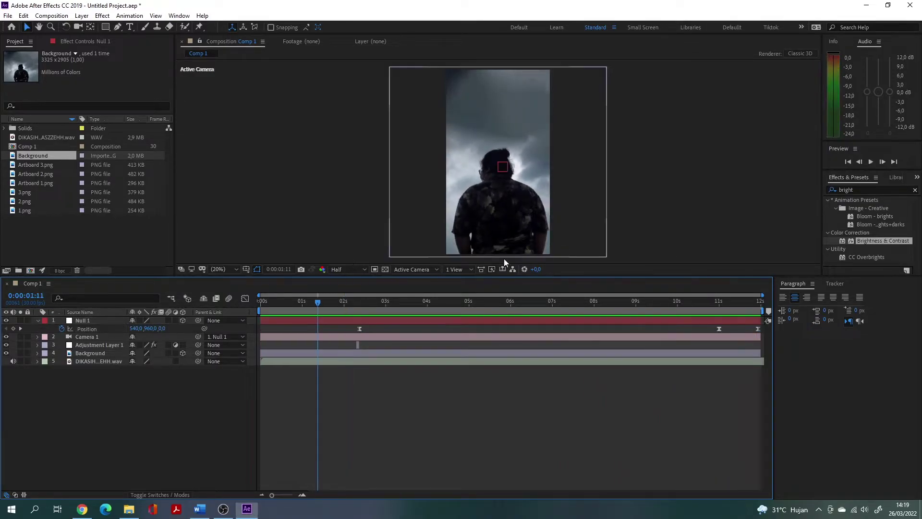
- Switch the viewer to 2 Views with the left view set to the Left angle
click(456, 270)
click(475, 290)
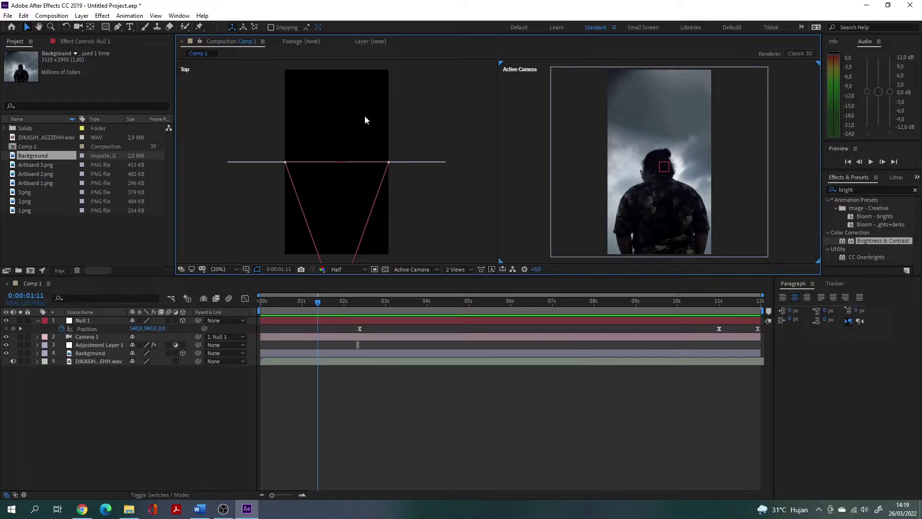
click(267, 95)
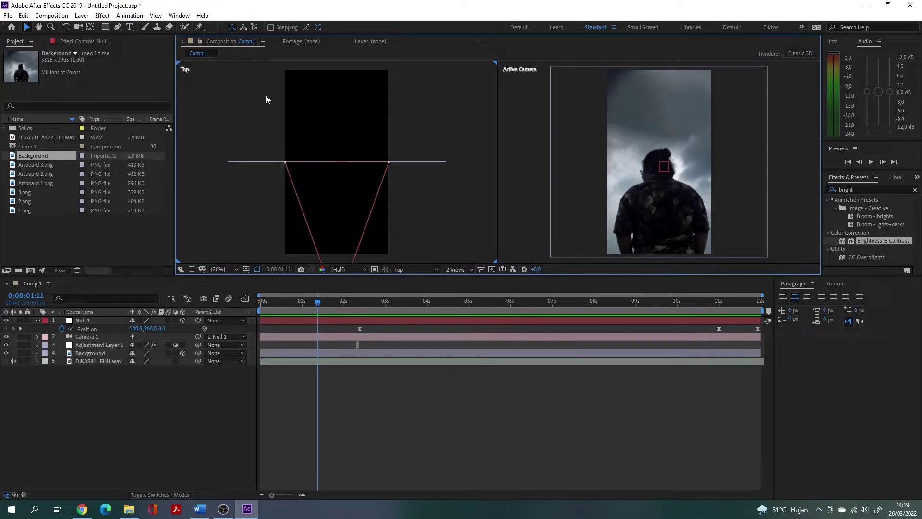
click(428, 270)
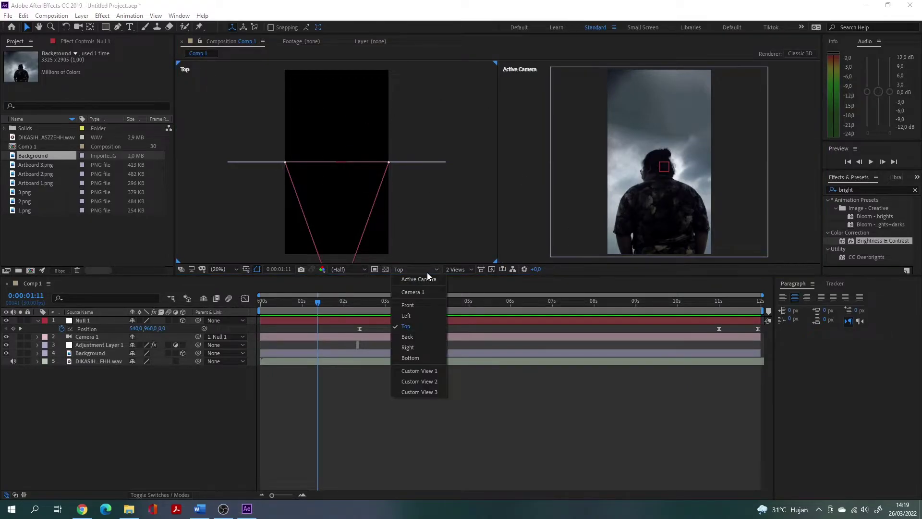
click(427, 315)
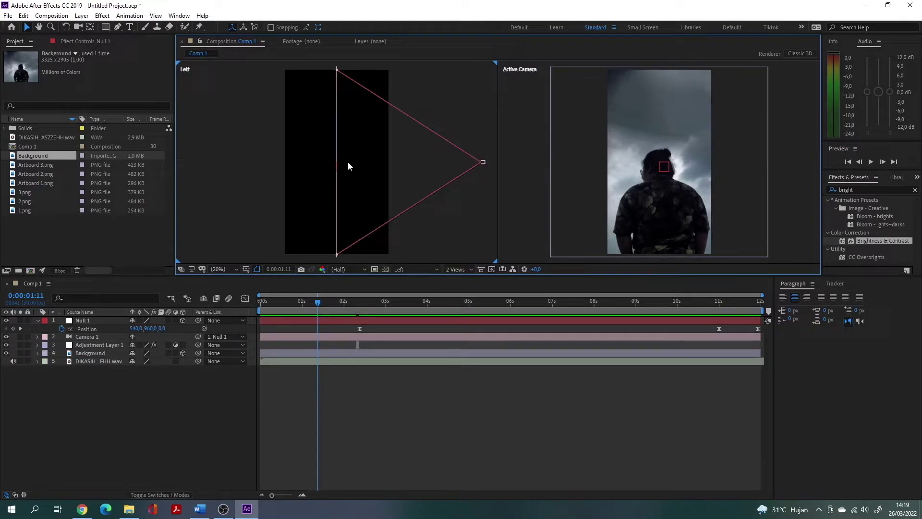
- Push the Background layer back in depth along Z in the Left view
click(338, 153)
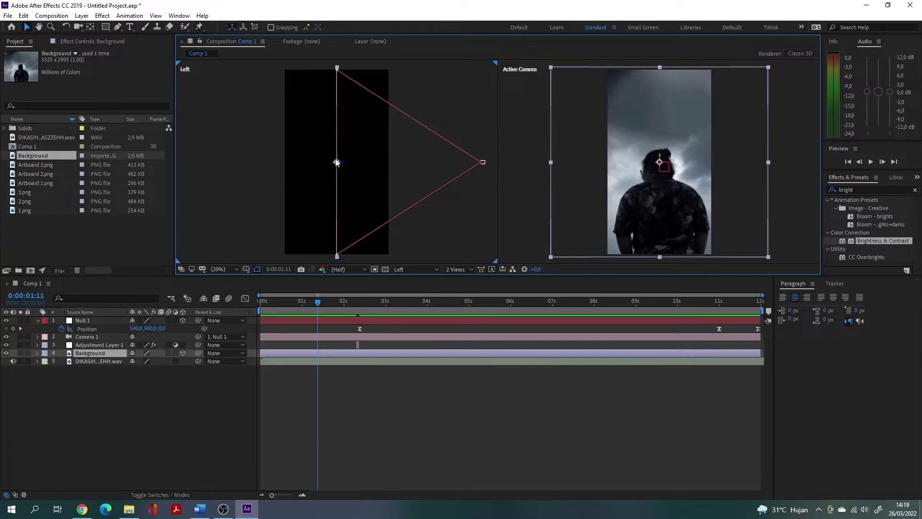
click(282, 159)
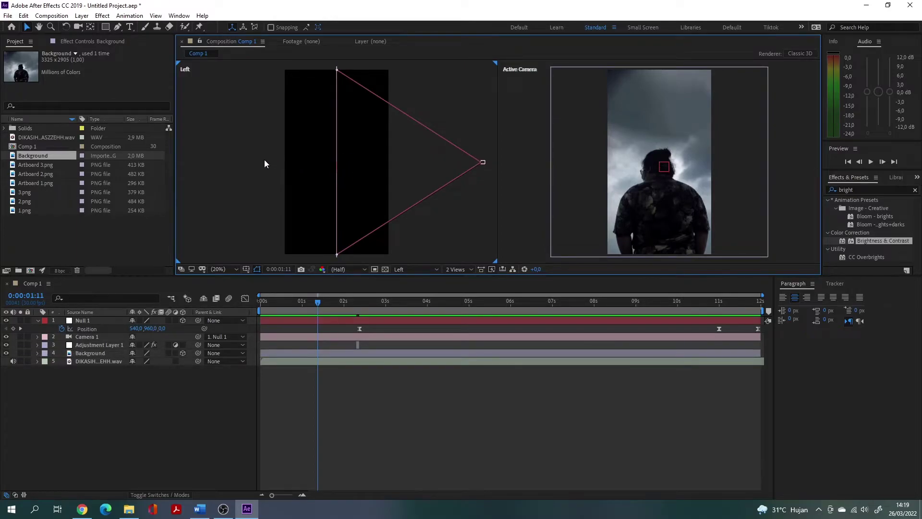
click(336, 152)
drag(342, 163, 293, 164)
click(337, 151)
drag(344, 166, 294, 168)
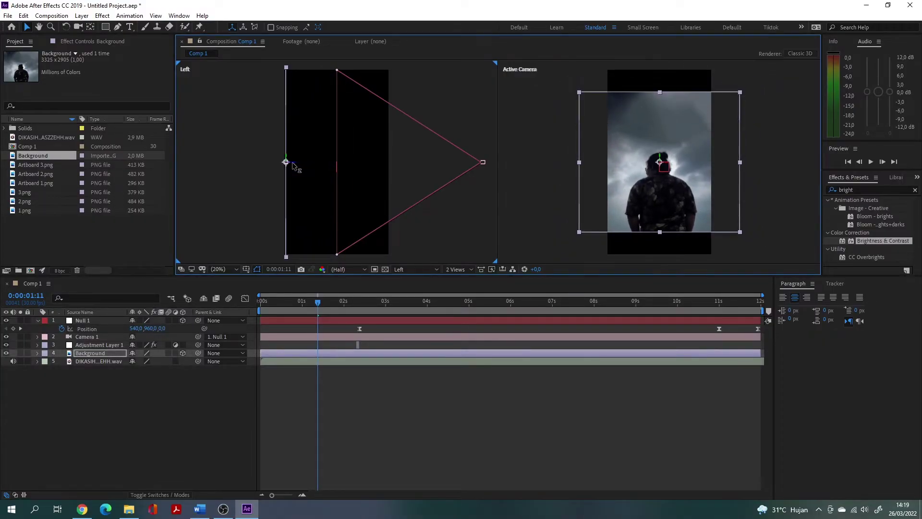
mouse_move(294, 168)
mouse_down()
mouse_move(329, 166)
mouse_move(288, 161)
mouse_up()
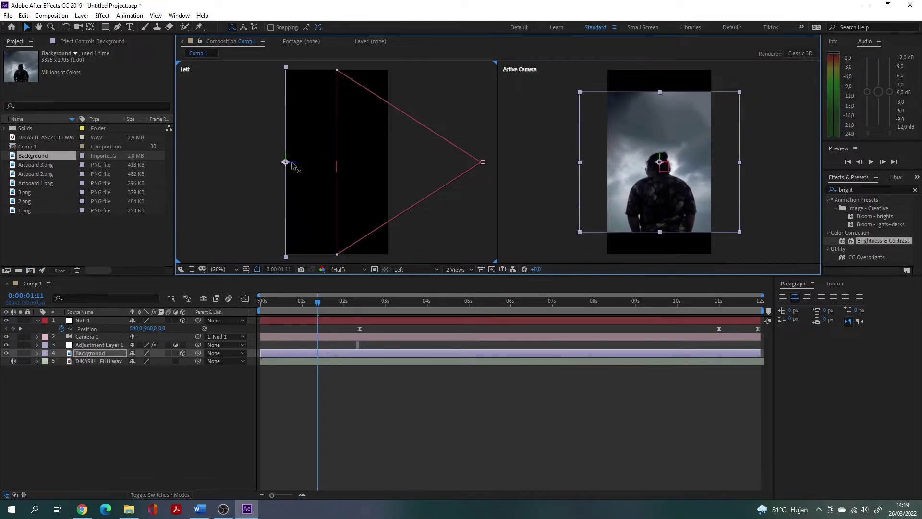
- Scale the Background to 92% and preview from 0:00:00:00
click(96, 354)
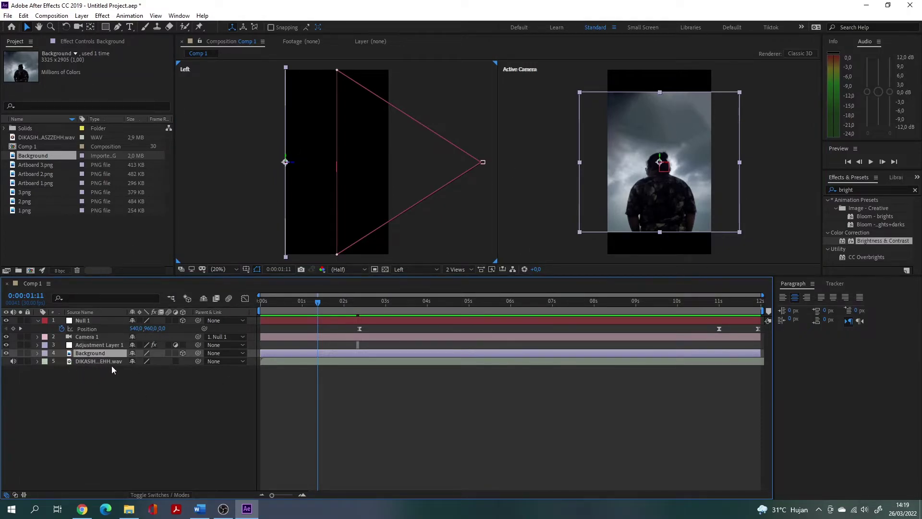
key(s)
drag(166, 361, 177, 361)
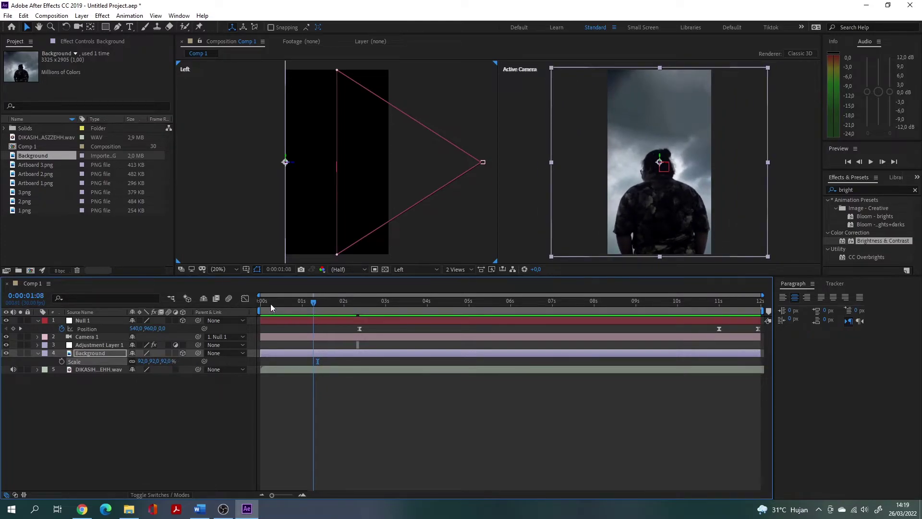
drag(313, 303, 260, 303)
key(space)
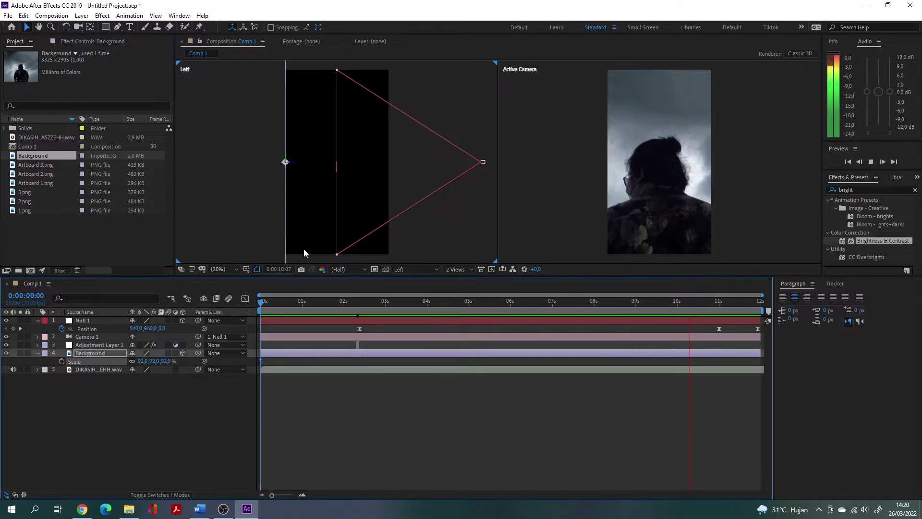
- Add 1.png to the comp and trim its start to 0:00:02:11
key(space)
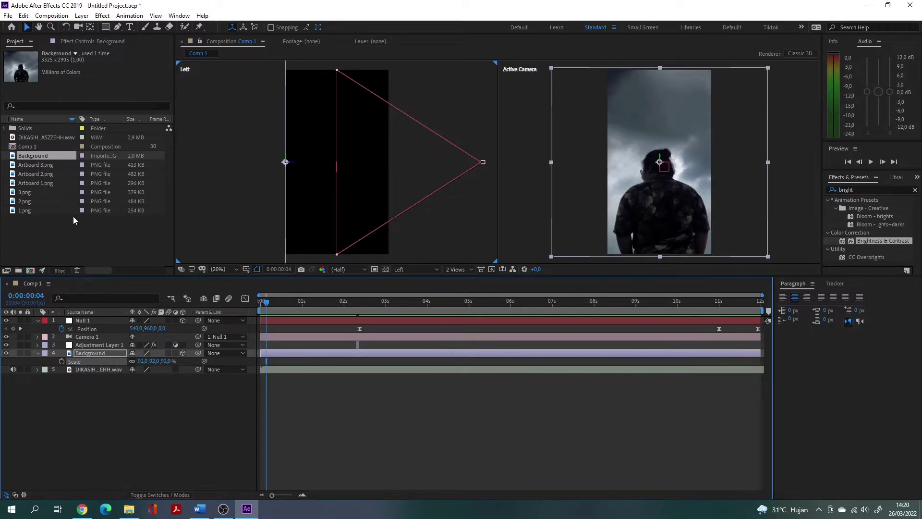
click(30, 220)
mouse_move(28, 209)
mouse_down()
mouse_move(88, 293)
mouse_move(90, 319)
mouse_up()
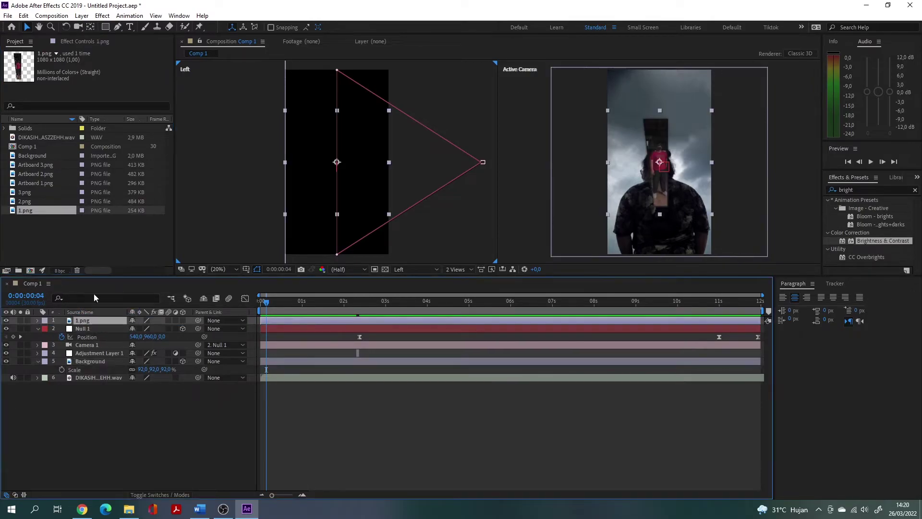
click(38, 361)
click(38, 329)
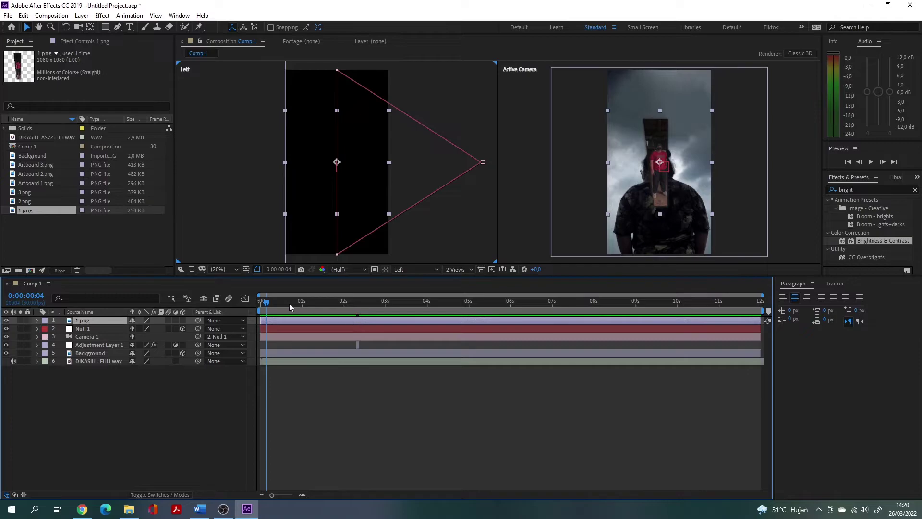
drag(284, 302, 356, 312)
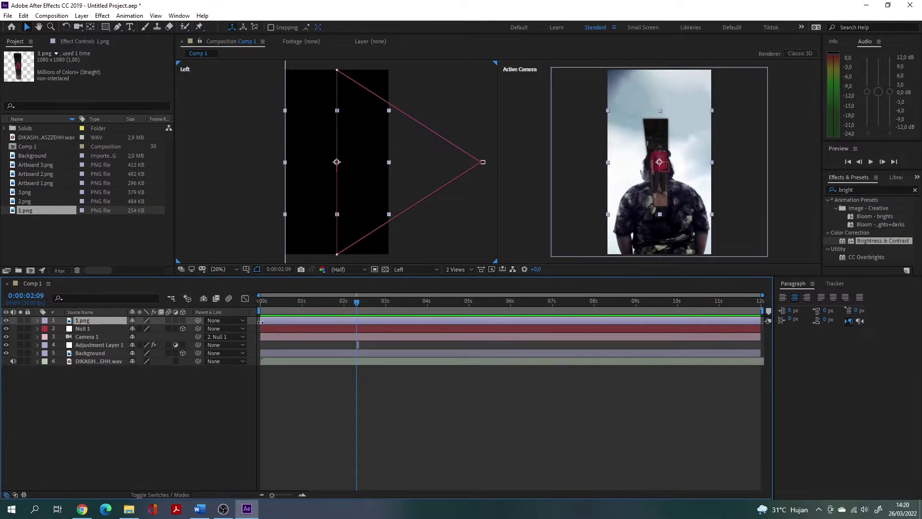
drag(261, 323, 359, 322)
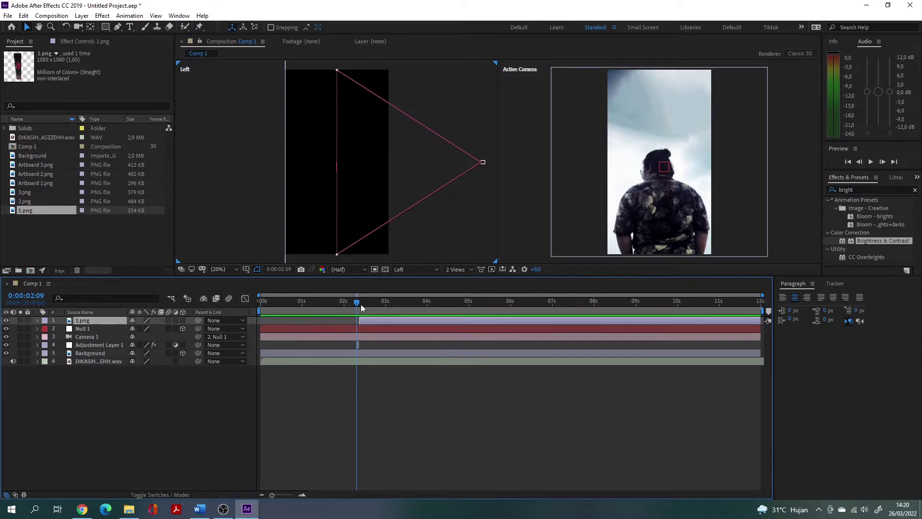
click(360, 304)
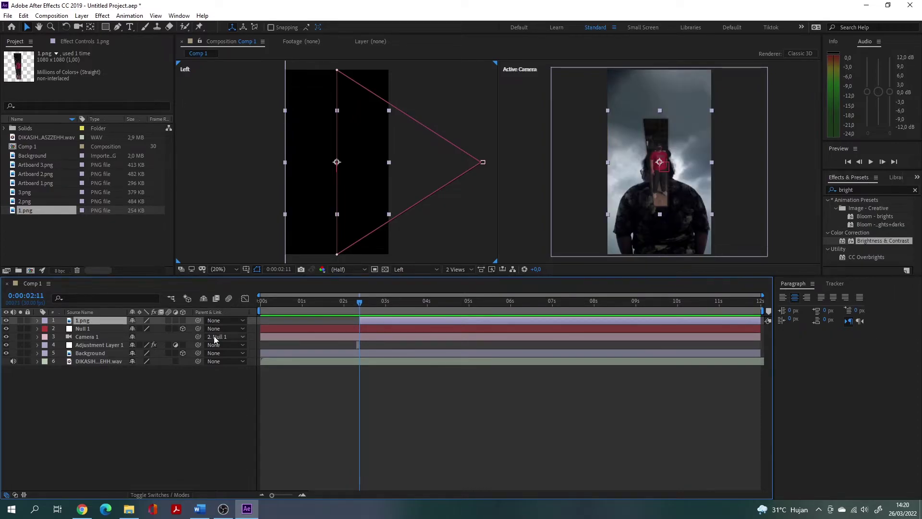
- Make 1.png a 3D layer positioned at 540, 960, -396
click(183, 320)
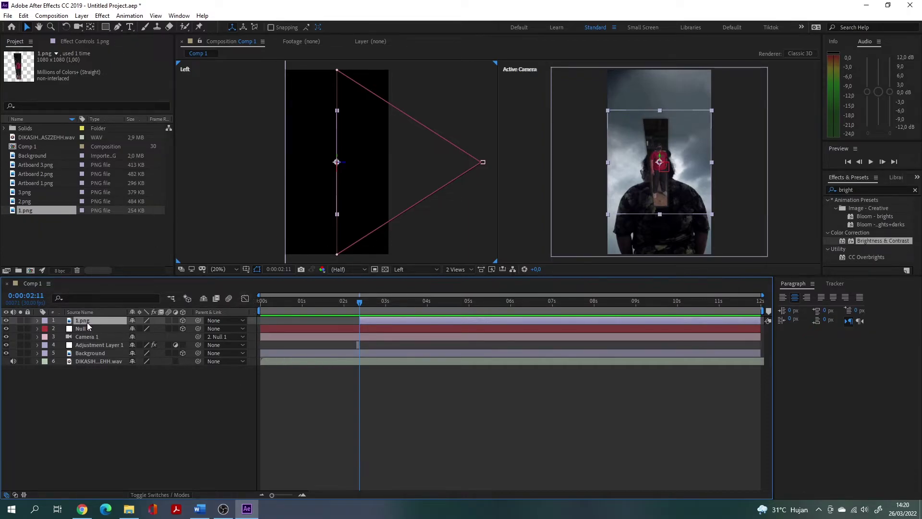
key(p)
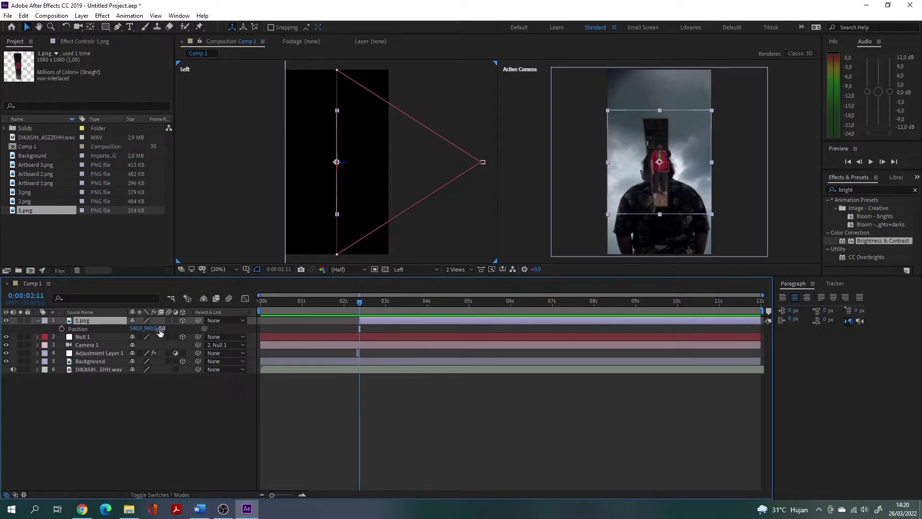
mouse_move(163, 331)
mouse_down()
mouse_move(21, 333)
mouse_move(2, 355)
mouse_up()
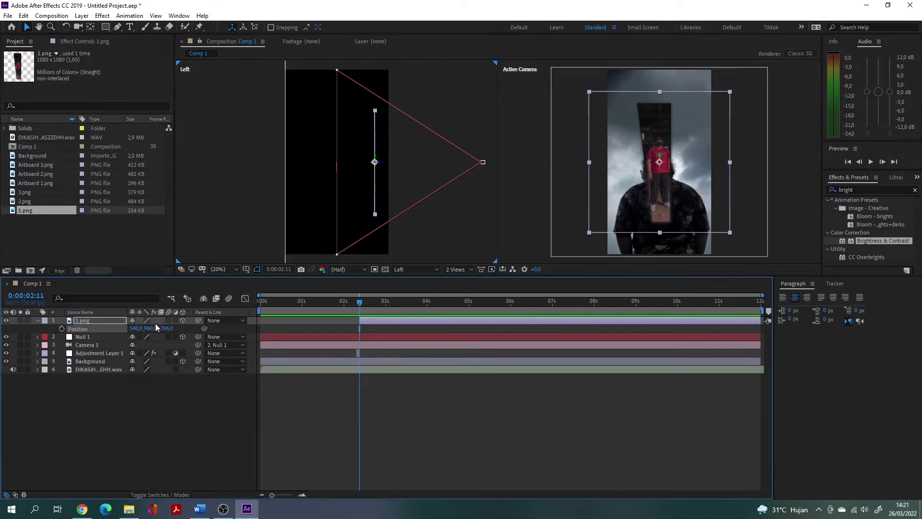
drag(136, 328, 243, 327)
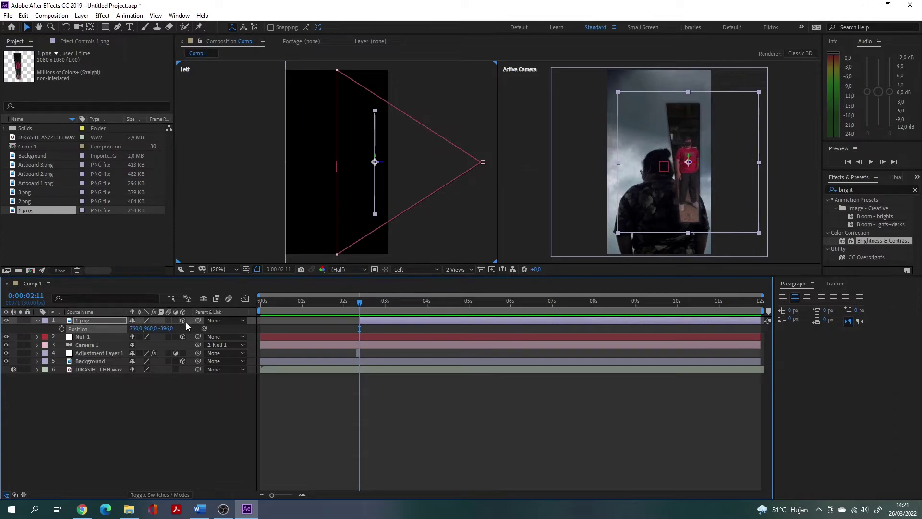
drag(165, 328, 94, 332)
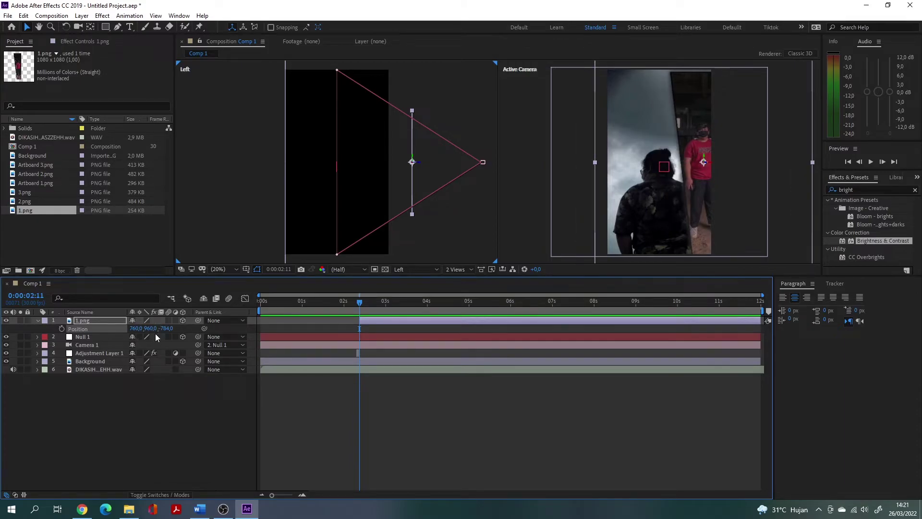
key(ctrl+z)
key(ctrl+z)
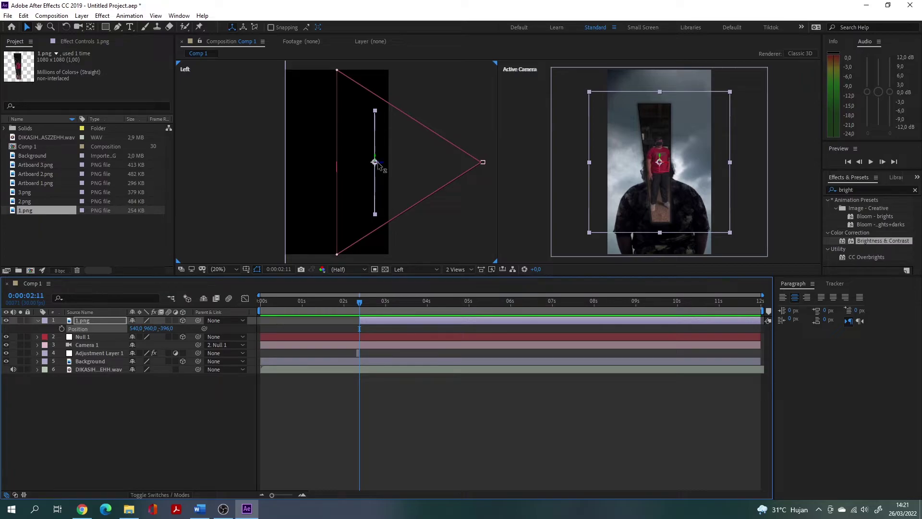
click(383, 170)
- Move 1.png to X 645, Z -1036, scale it to 50%, and return to 0:00:00:00
mouse_move(383, 166)
mouse_down()
mouse_move(470, 165)
mouse_move(372, 165)
mouse_move(429, 164)
mouse_move(375, 164)
mouse_move(375, 141)
mouse_move(377, 176)
mouse_move(380, 141)
mouse_move(370, 181)
mouse_move(362, 179)
mouse_move(404, 181)
mouse_move(363, 179)
mouse_move(401, 181)
mouse_move(376, 168)
mouse_move(364, 181)
mouse_move(439, 164)
mouse_up()
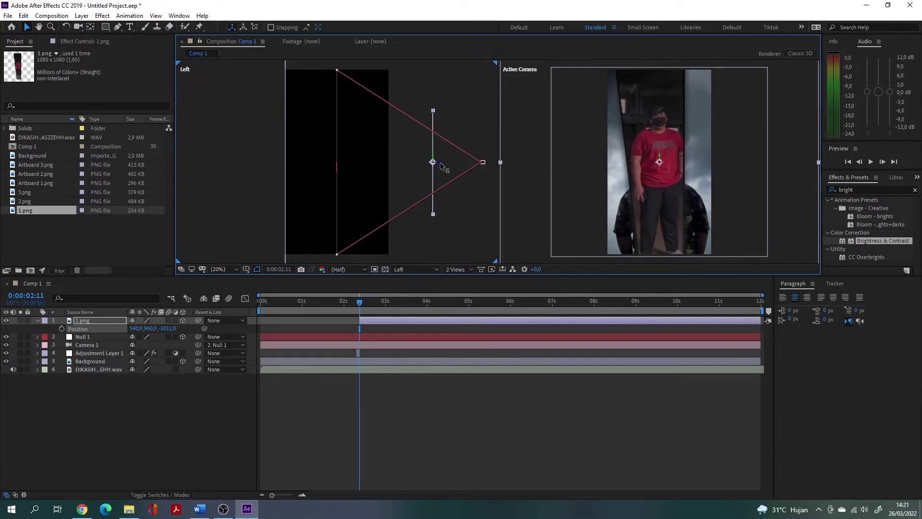
drag(437, 160, 434, 151)
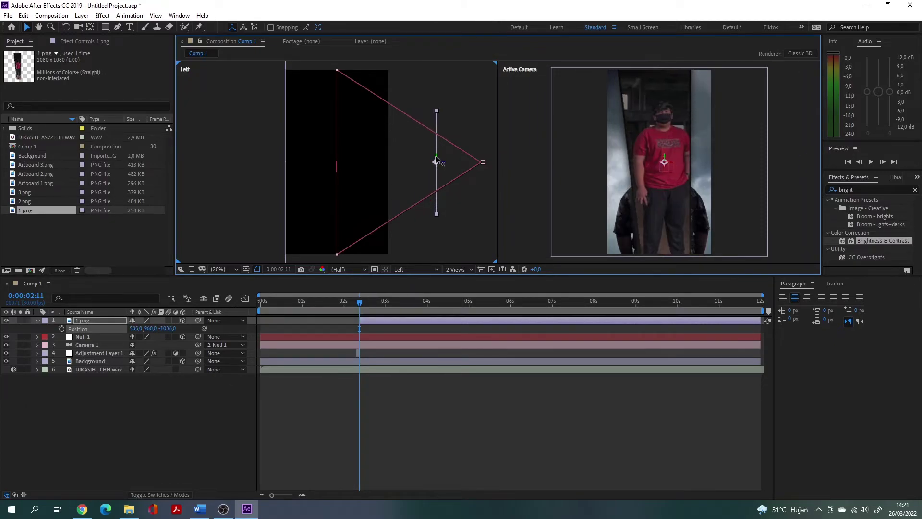
click(105, 320)
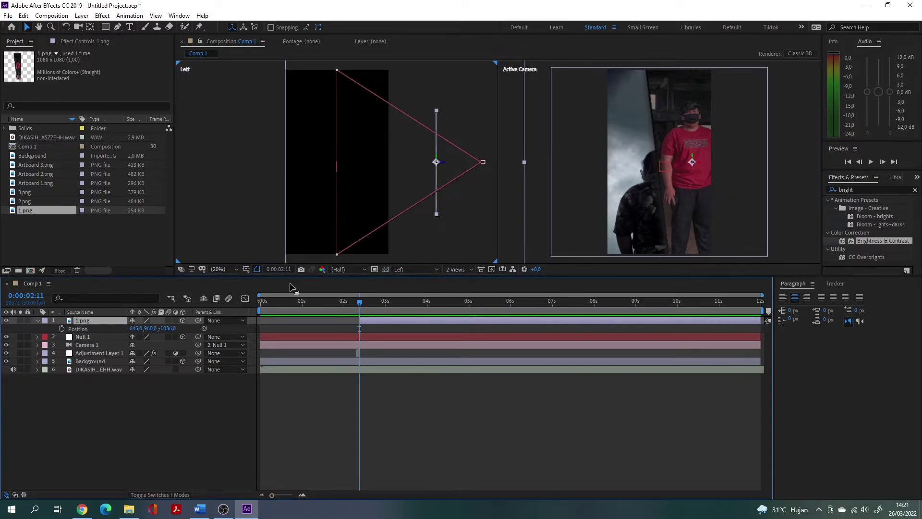
drag(163, 331, 138, 329)
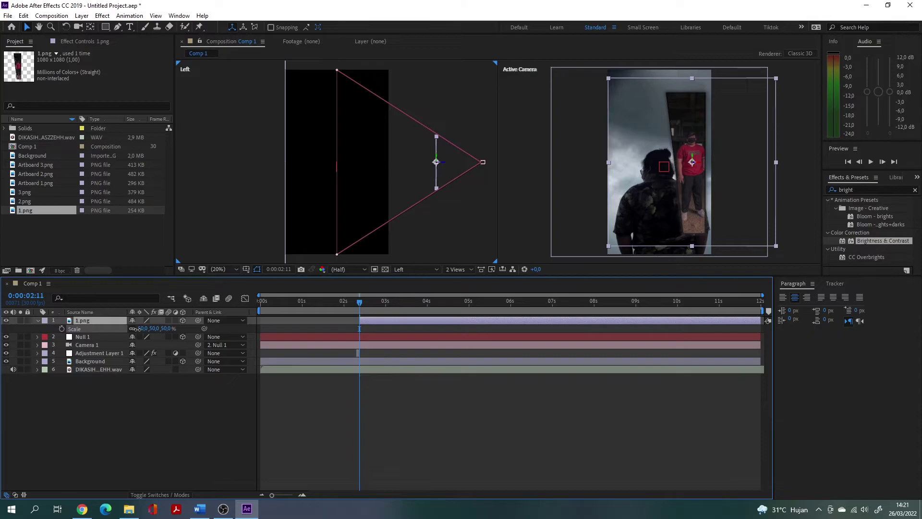
drag(329, 302, 250, 308)
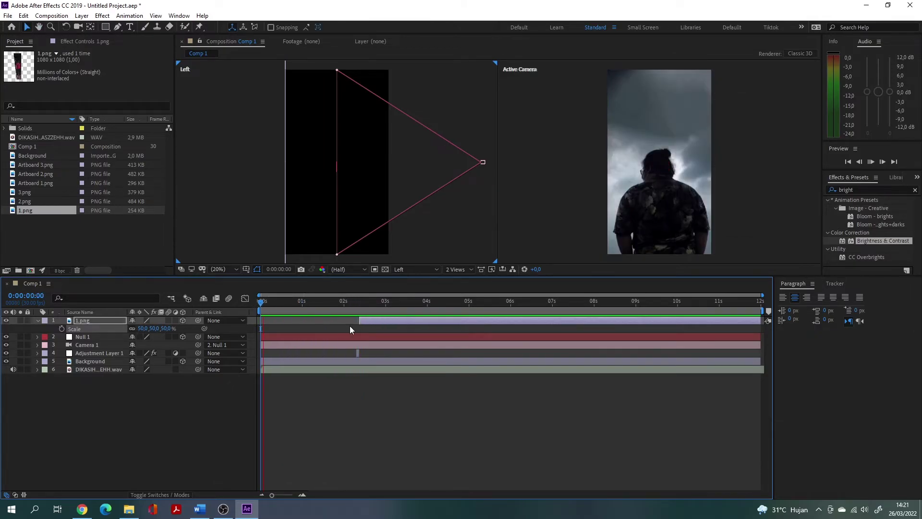
- Preview the camera push, then scrub back to about 2 seconds
key(space)
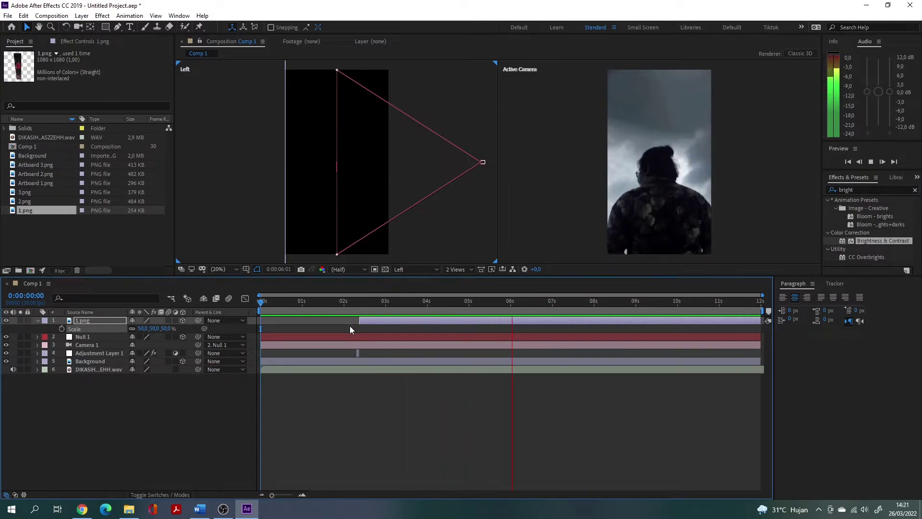
key(space)
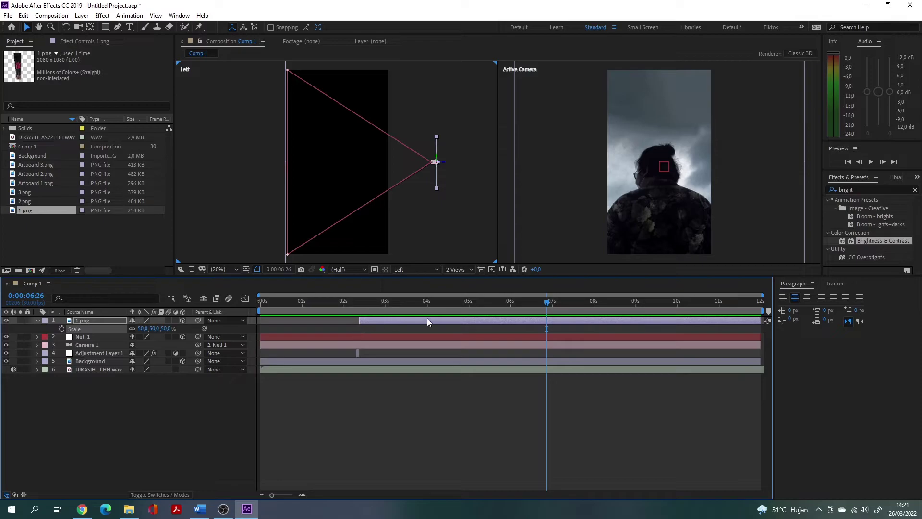
drag(522, 305, 353, 304)
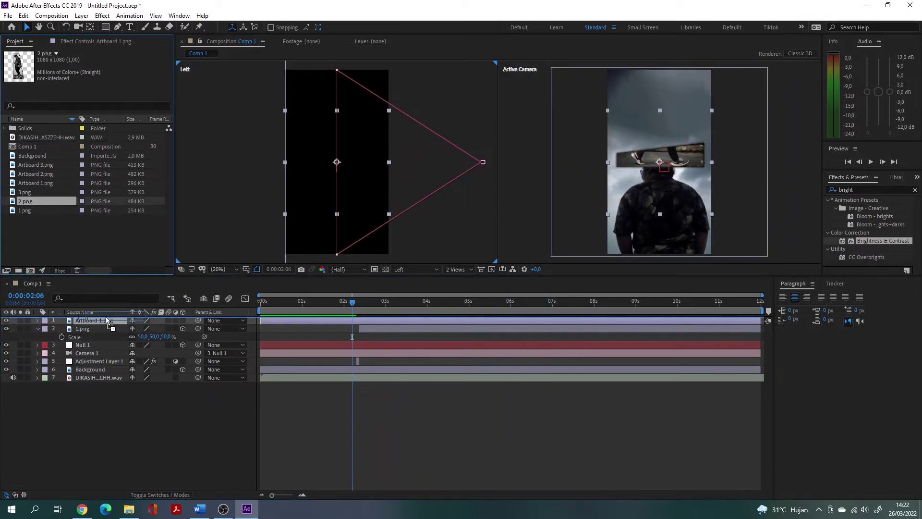
- Shift Artboard 1.png and 3.png to staggered depths and reveal Artboard 1.png's Scale
drag(373, 166, 415, 194)
key(s)
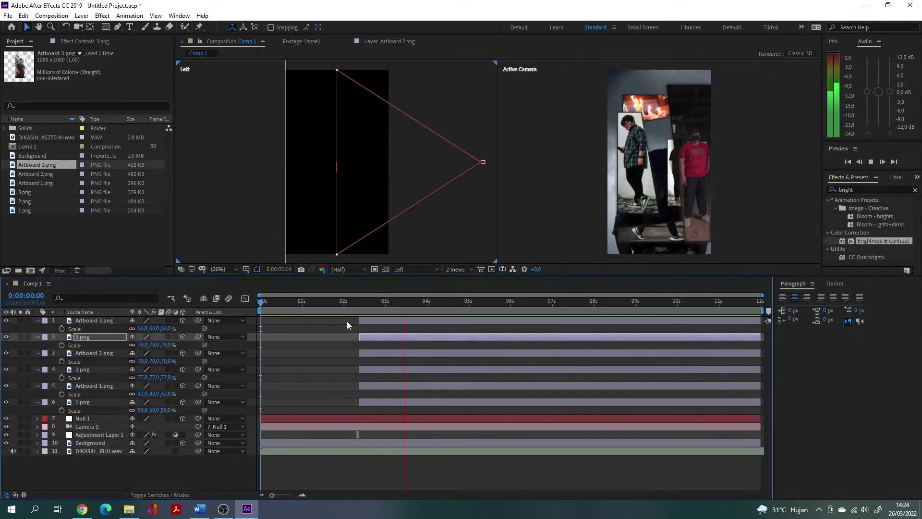
drag(327, 163, 379, 178)
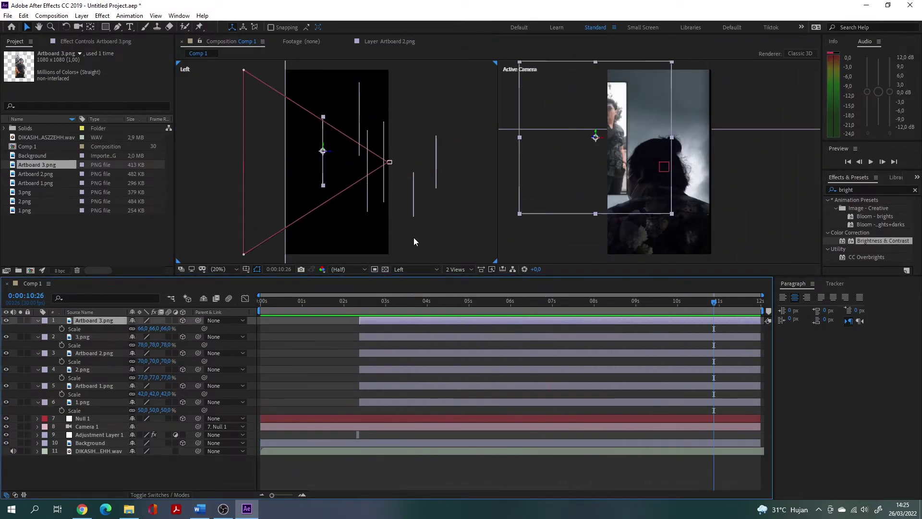
click(413, 206)
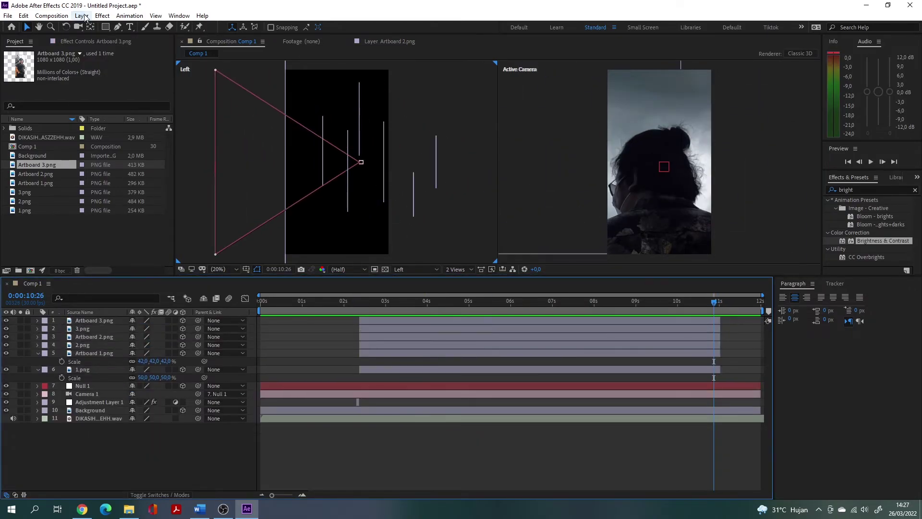
click(82, 16)
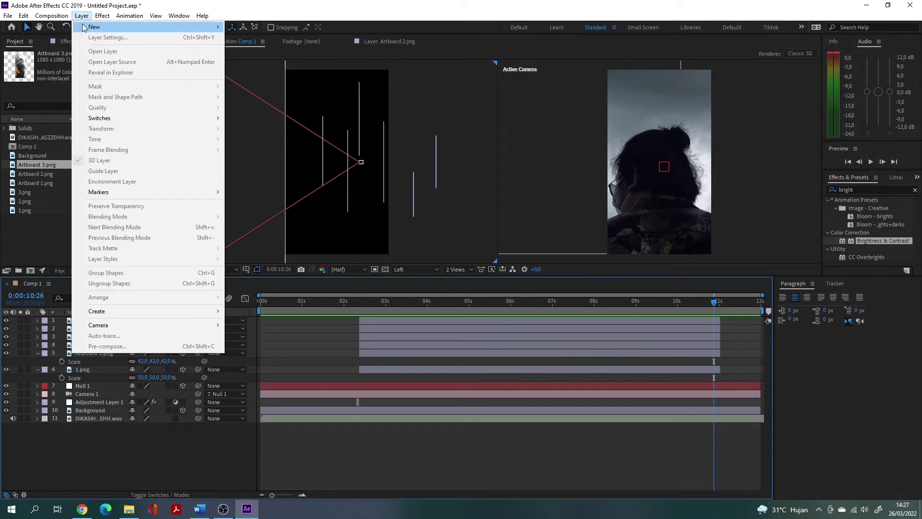
- Add a 3D text layer reading 'INI TEXT NYA' and shrink its font to 24 px
mouse_move(178, 28)
click(244, 27)
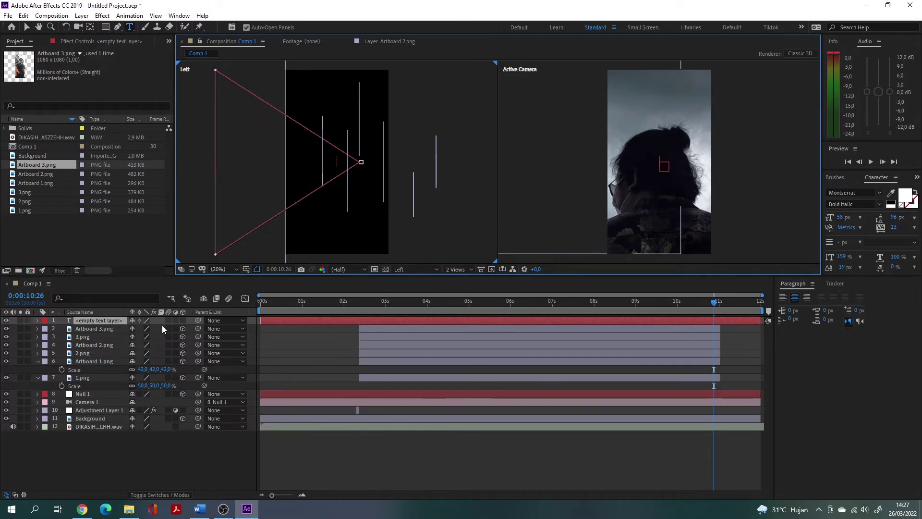
text(INI)
text( TEXT)
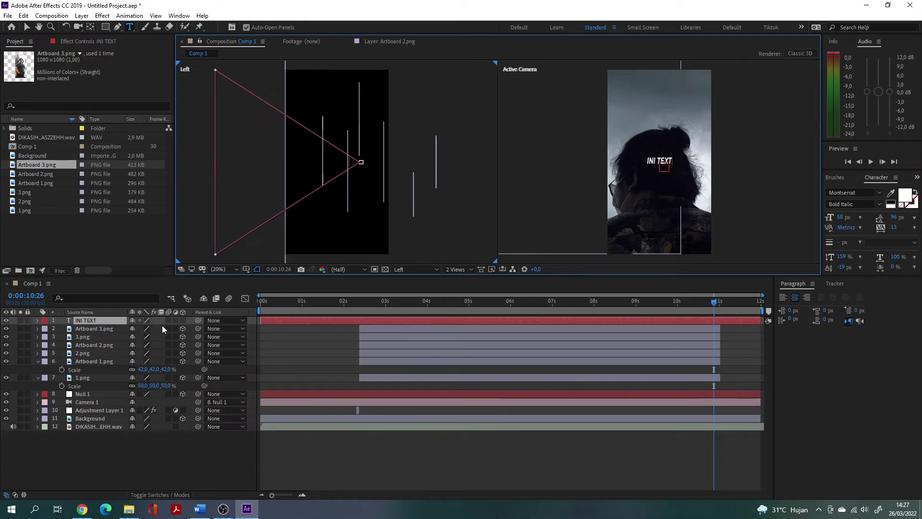
text( NYA)
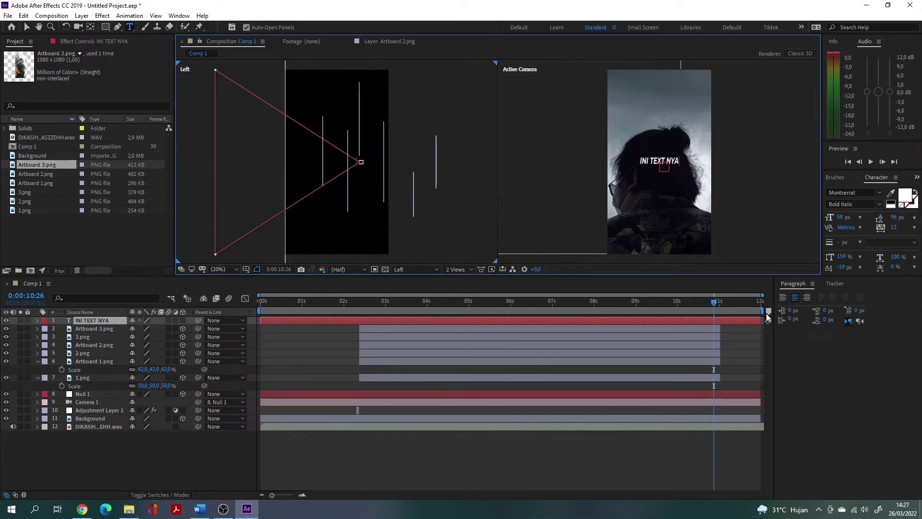
click(182, 321)
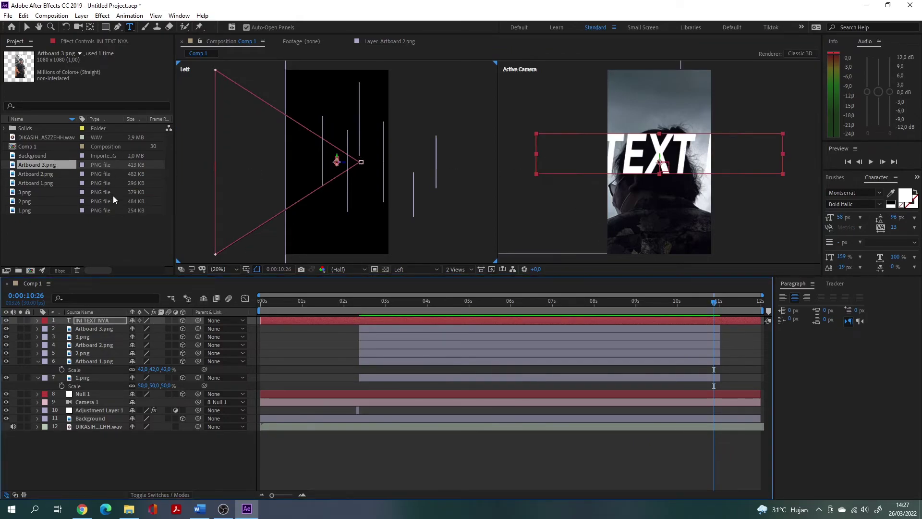
click(27, 27)
drag(624, 301, 685, 300)
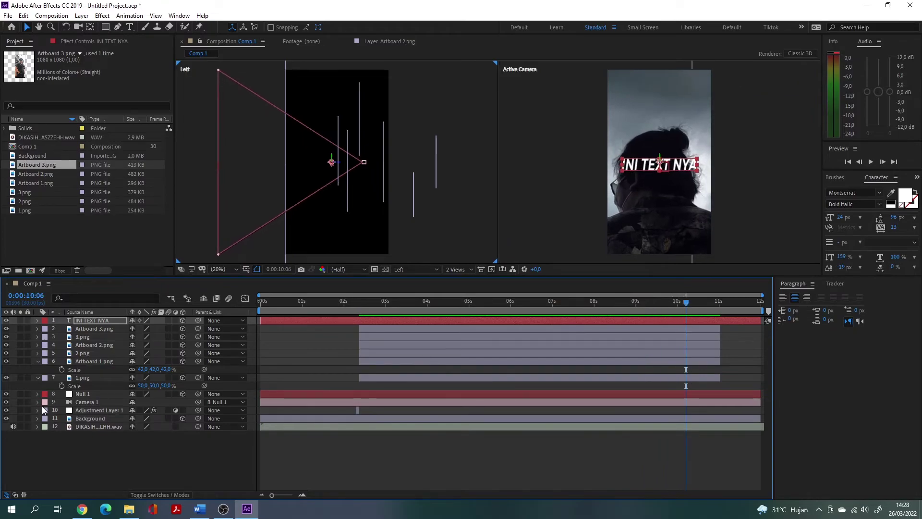
- At 0:00:11:00, set Null 1's Position Z to 1559
click(37, 395)
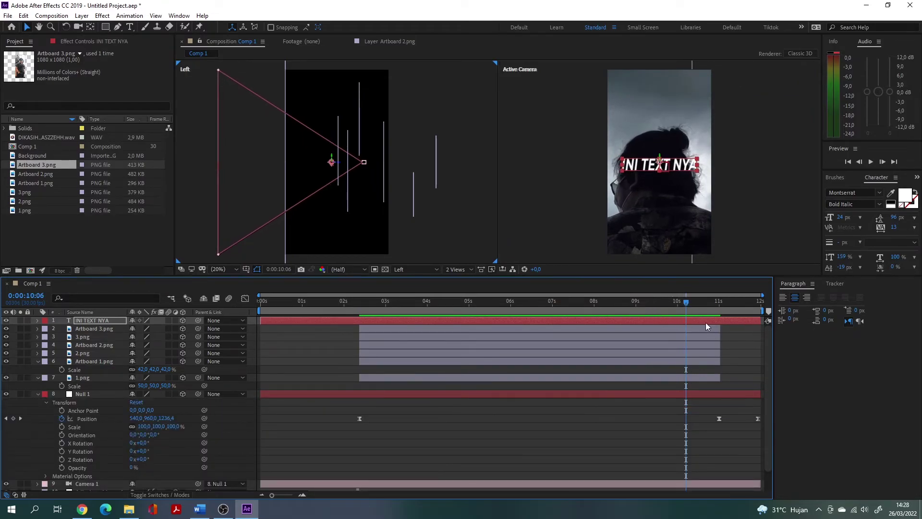
drag(708, 301, 719, 301)
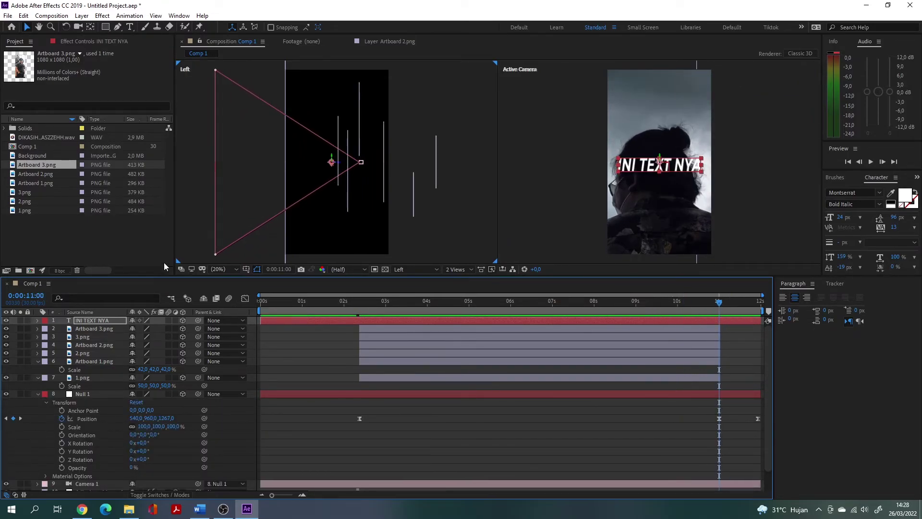
drag(166, 418, 320, 408)
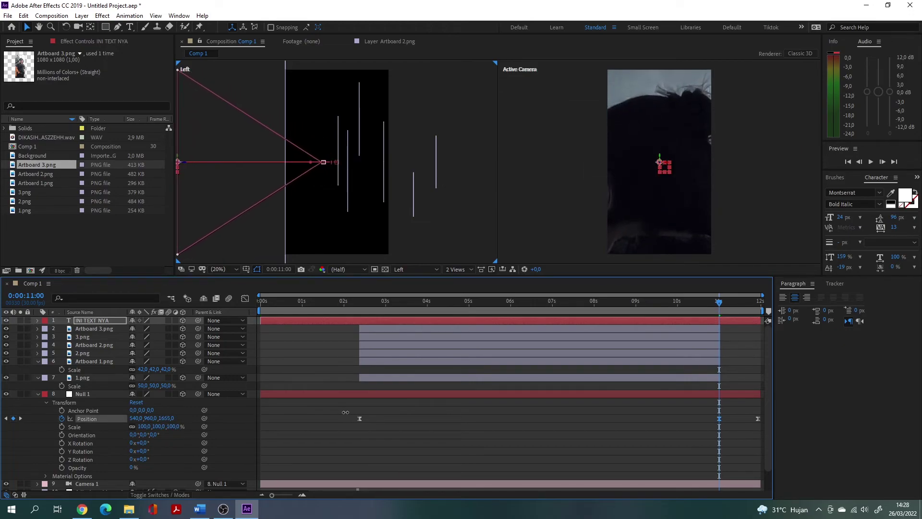
drag(319, 409, 307, 408)
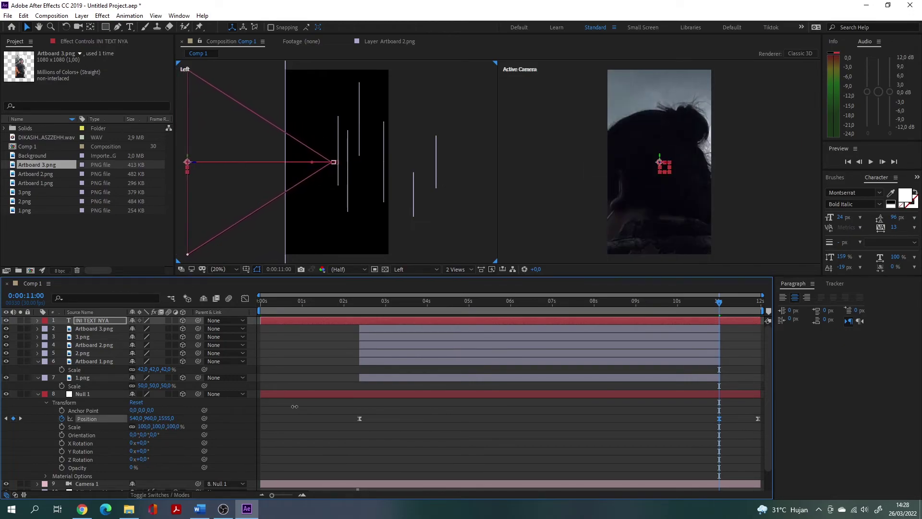
- Trim the INI TEXT NYA layer to run from about 2.4 s to 11 s
click(741, 320)
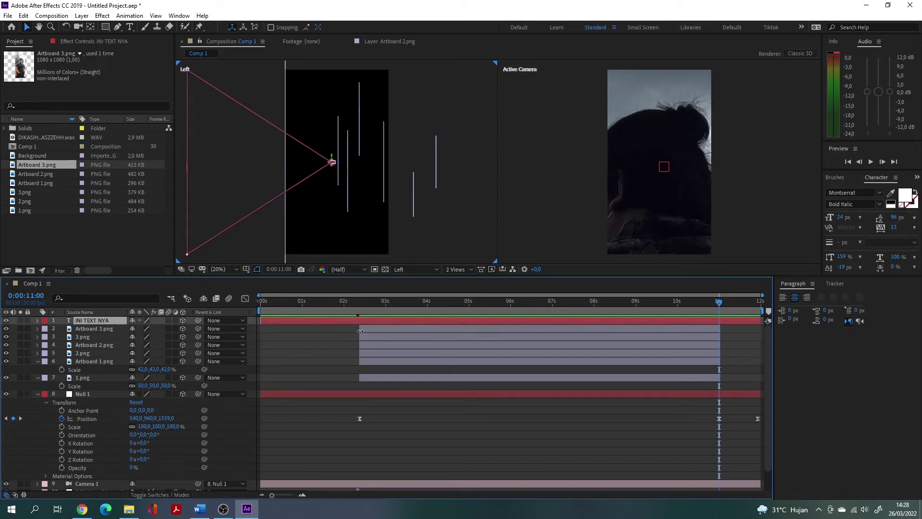
drag(263, 323, 358, 322)
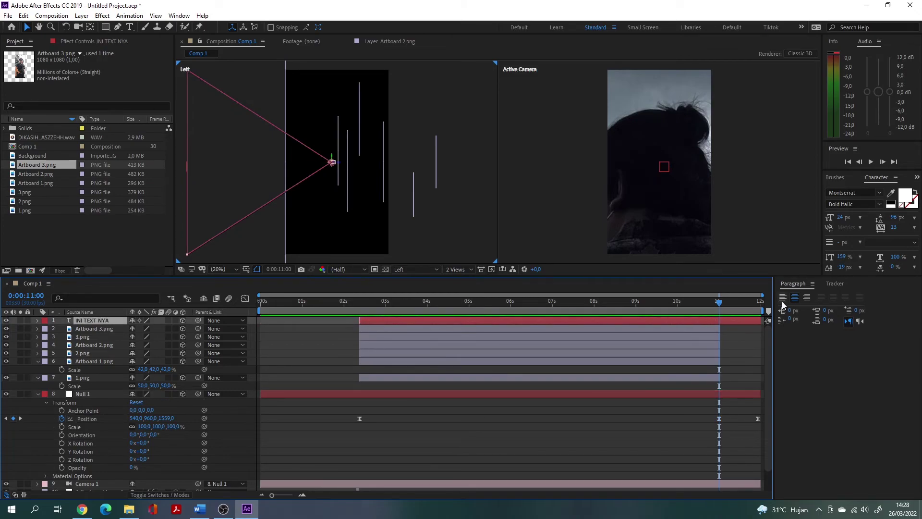
drag(758, 318, 718, 319)
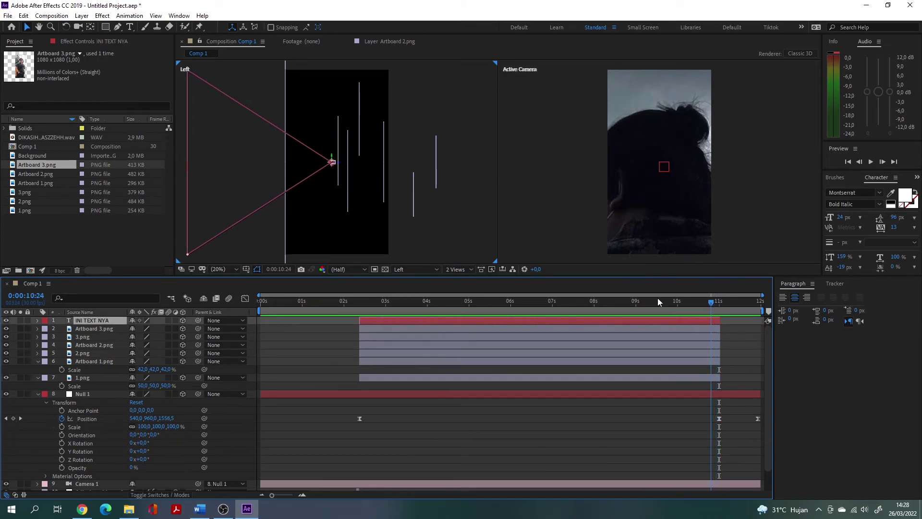
click(464, 300)
drag(427, 301, 250, 311)
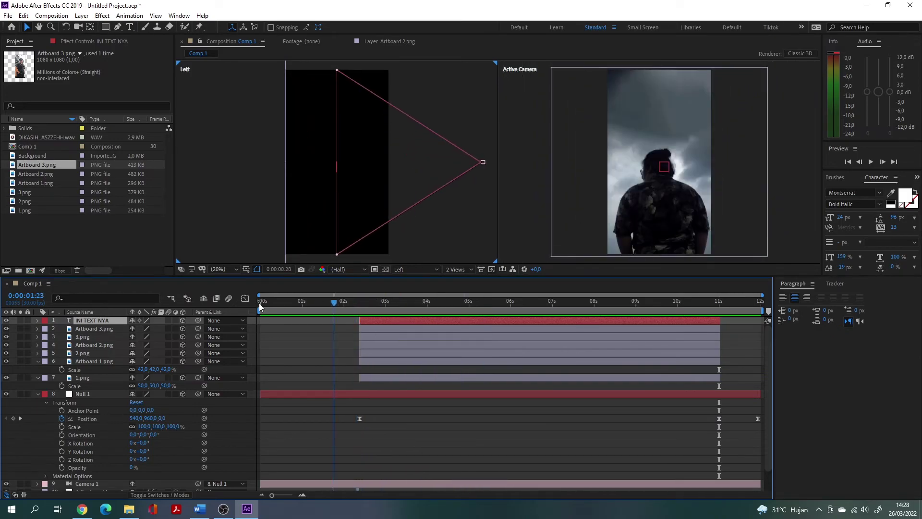
key(space)
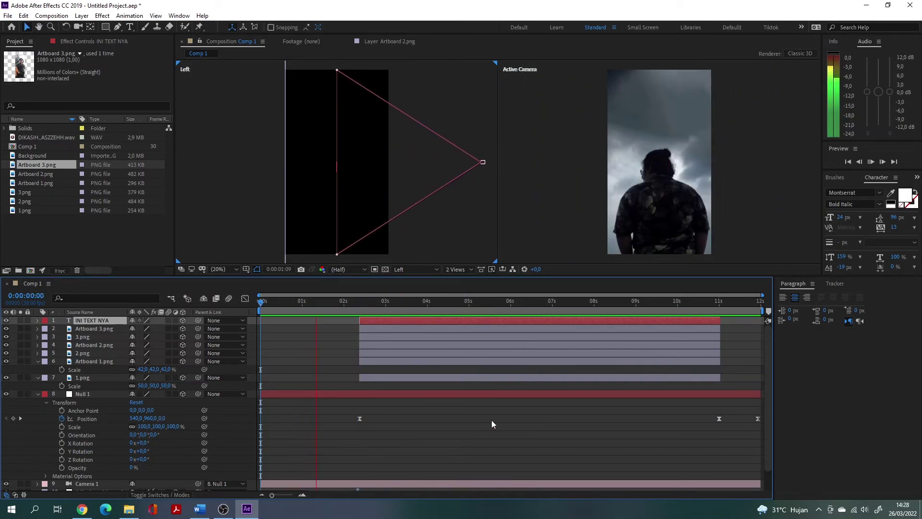